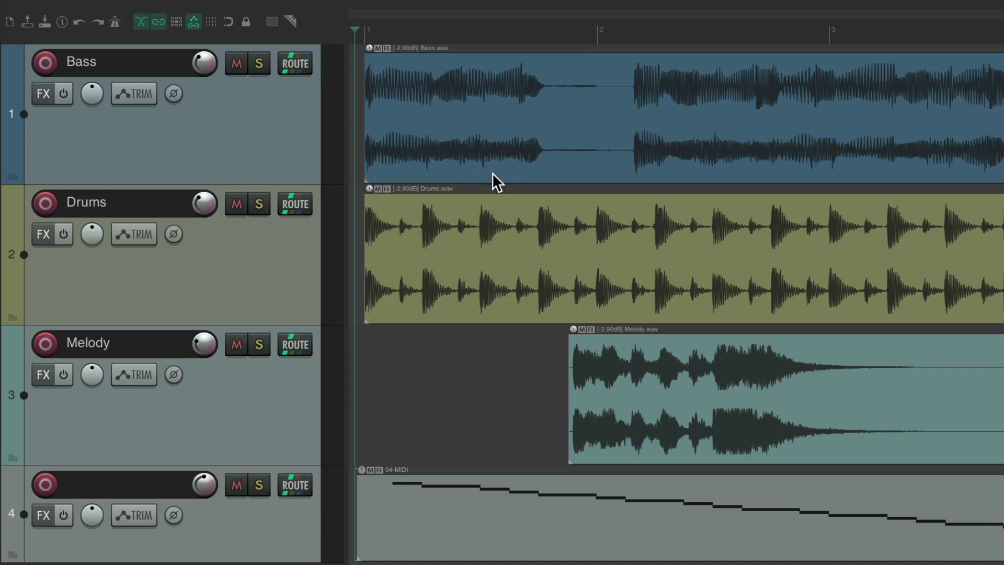
Play the arrangement, then play and stop from just after bar 4
{"action": "key", "text": "space"}
{"action": "key", "text": "space"}
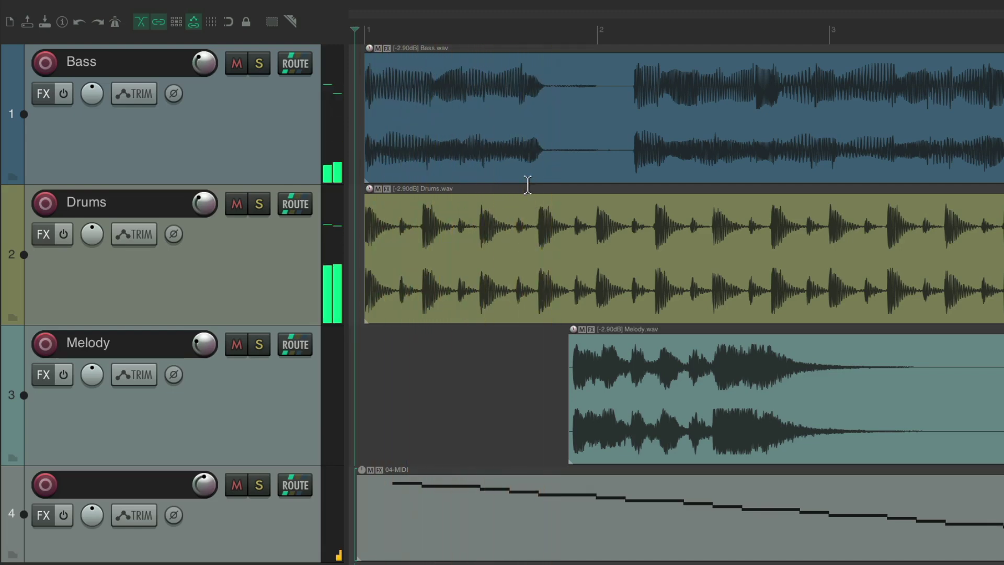
{"action": "scroll", "coordinate": [527, 184], "scroll_direction": "right", "scroll_amount": 10}
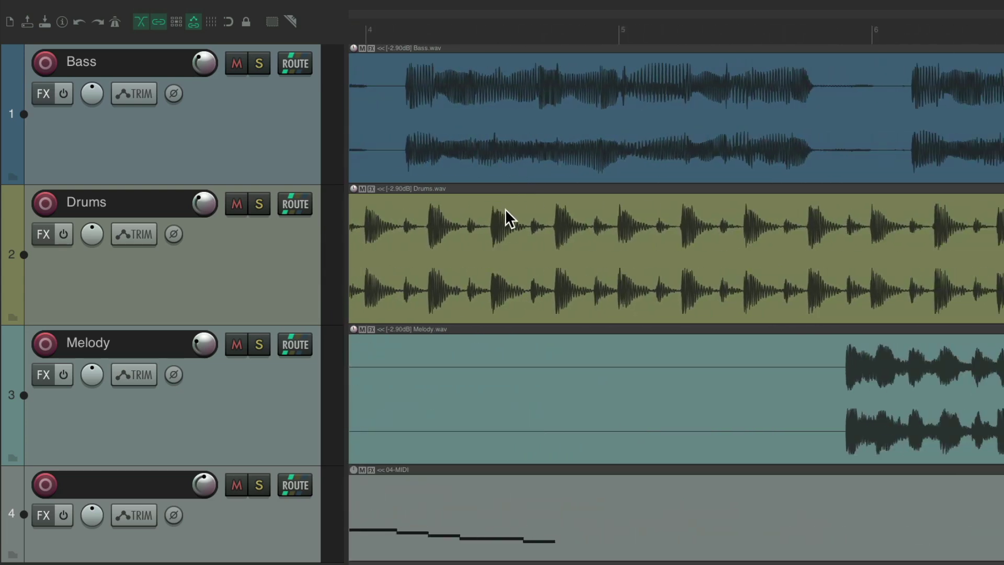
{"action": "left_click", "coordinate": [390, 33]}
{"action": "key", "text": "space"}
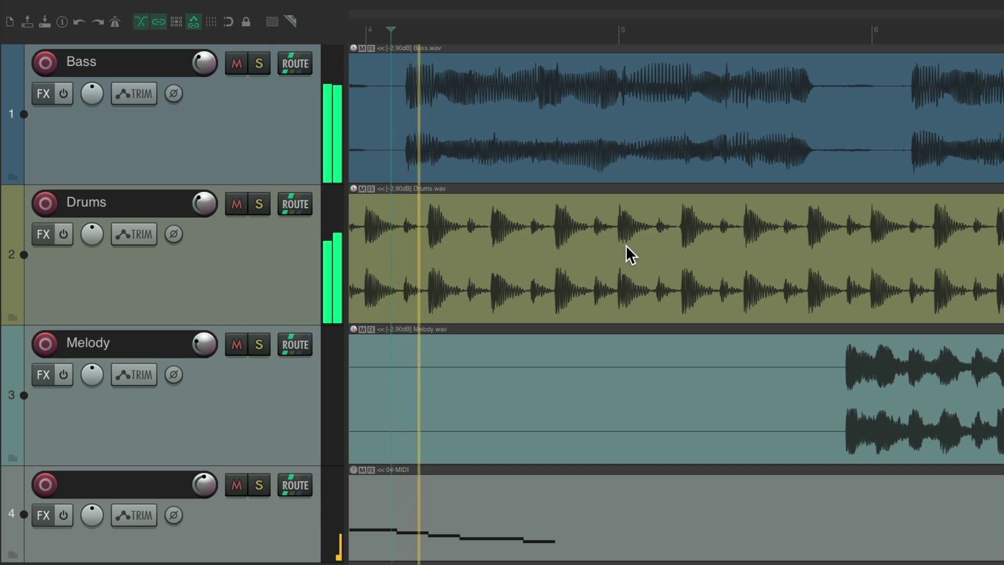
{"action": "key", "text": "space"}
Audition from just after bar 6, then from bar 8, leaving the cursor near bar 8
{"action": "scroll", "coordinate": [626, 245], "scroll_direction": "right", "scroll_amount": 6}
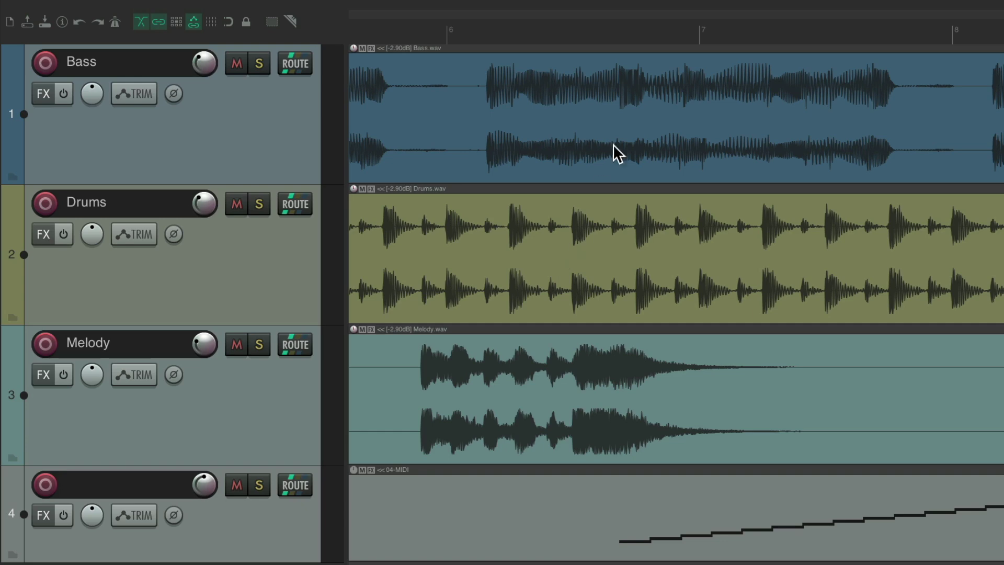
{"action": "left_click", "coordinate": [470, 34]}
{"action": "scroll", "coordinate": [505, 98], "scroll_direction": "right", "scroll_amount": 1}
{"action": "scroll", "coordinate": [536, 116], "scroll_direction": "right", "scroll_amount": 1}
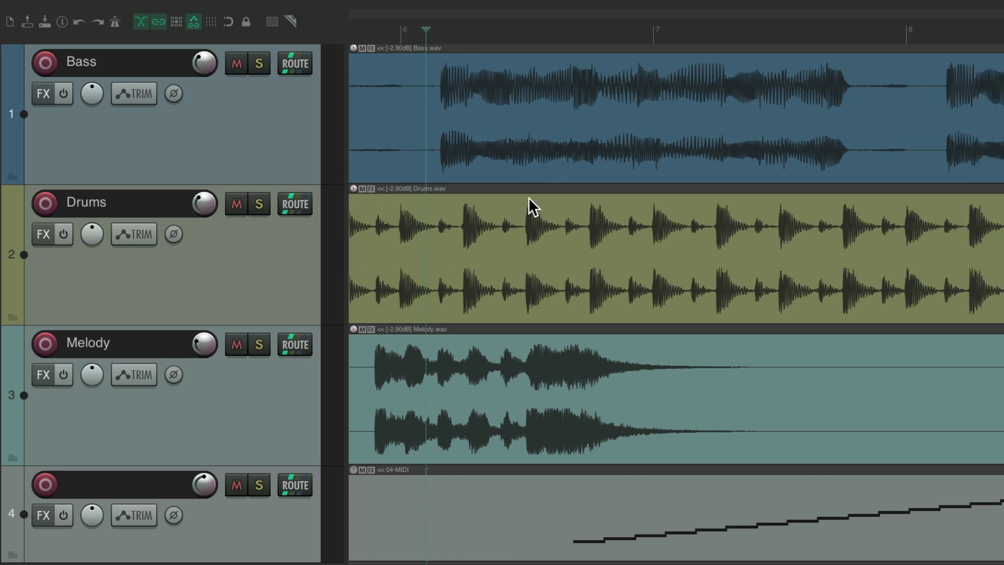
{"action": "key", "text": "space"}
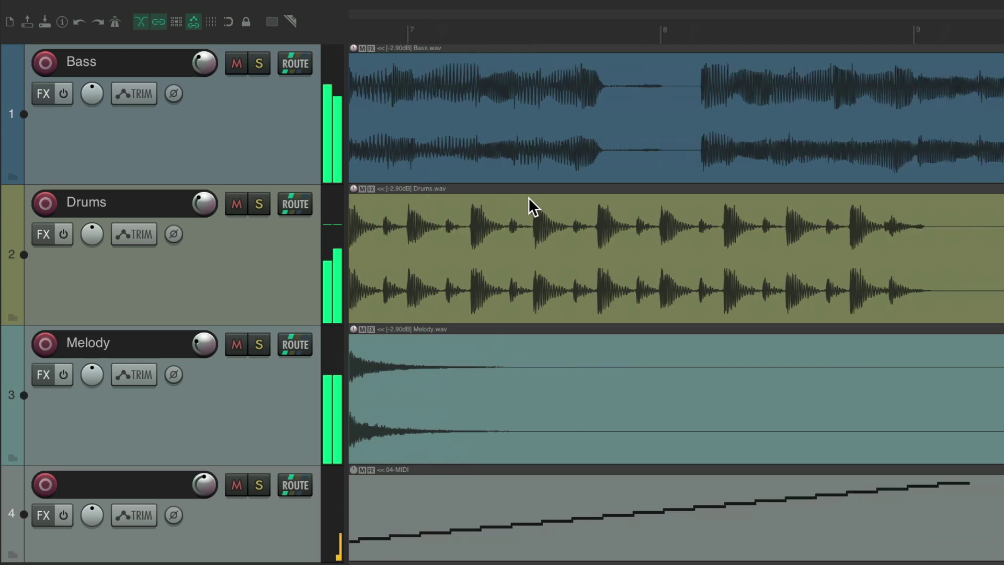
{"action": "key", "text": "space"}
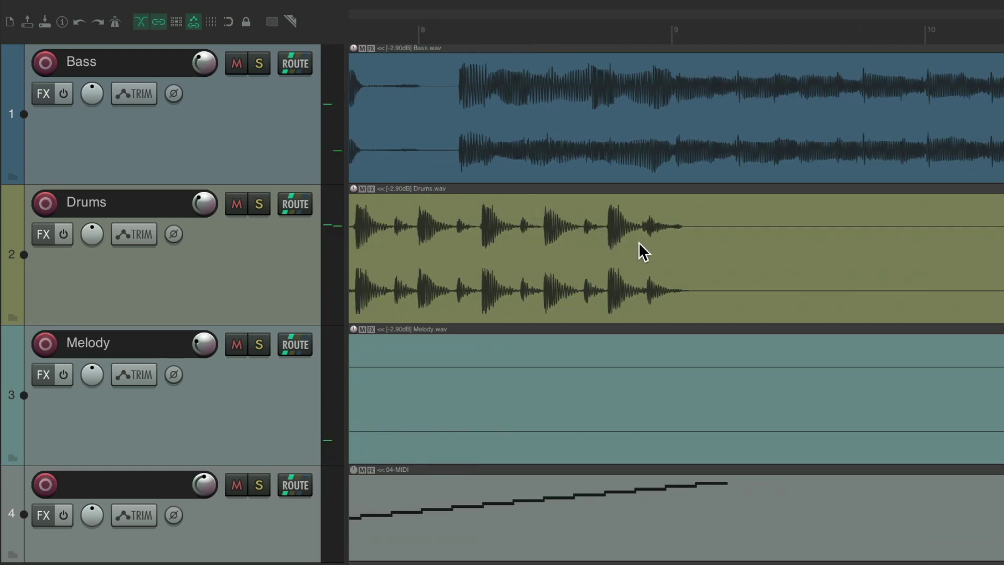
{"action": "left_click", "coordinate": [411, 29]}
{"action": "key", "text": "space"}
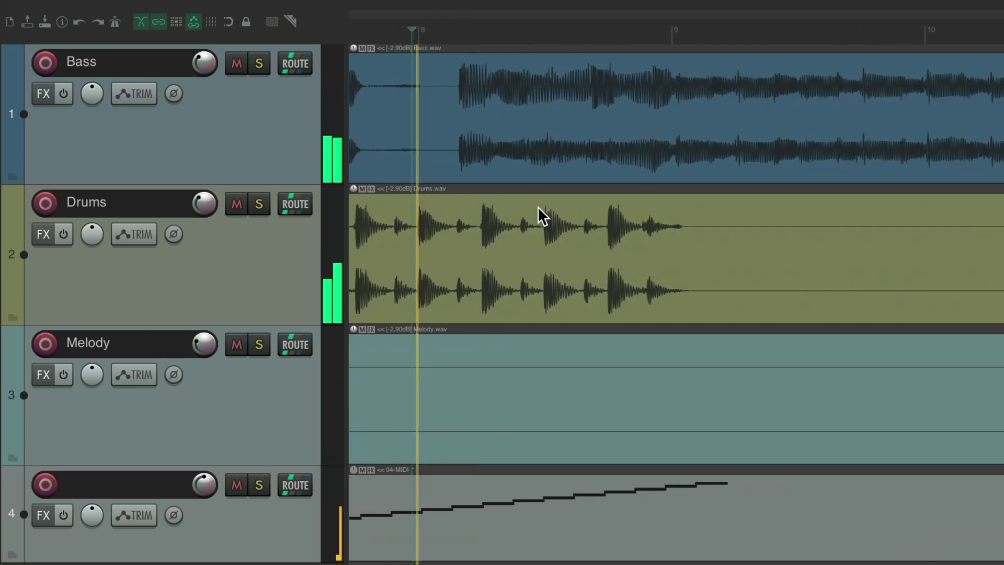
{"action": "key", "text": "space"}
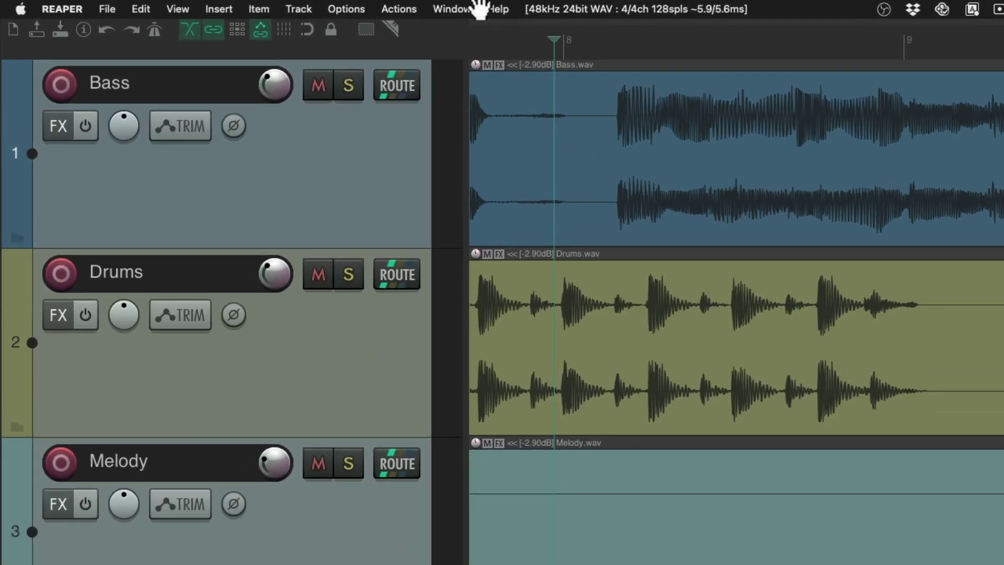
Filter the action list for 'edit cursor left' and bind C to 'Move edit cursor to left edge of visible arrange view'
{"action": "left_click", "coordinate": [297, 6]}
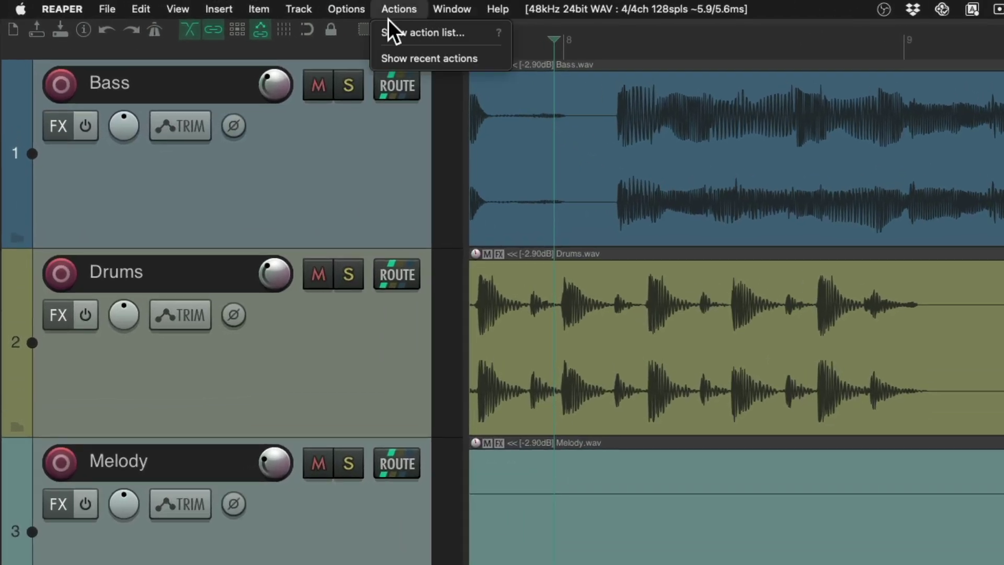
{"action": "left_click", "coordinate": [374, 33]}
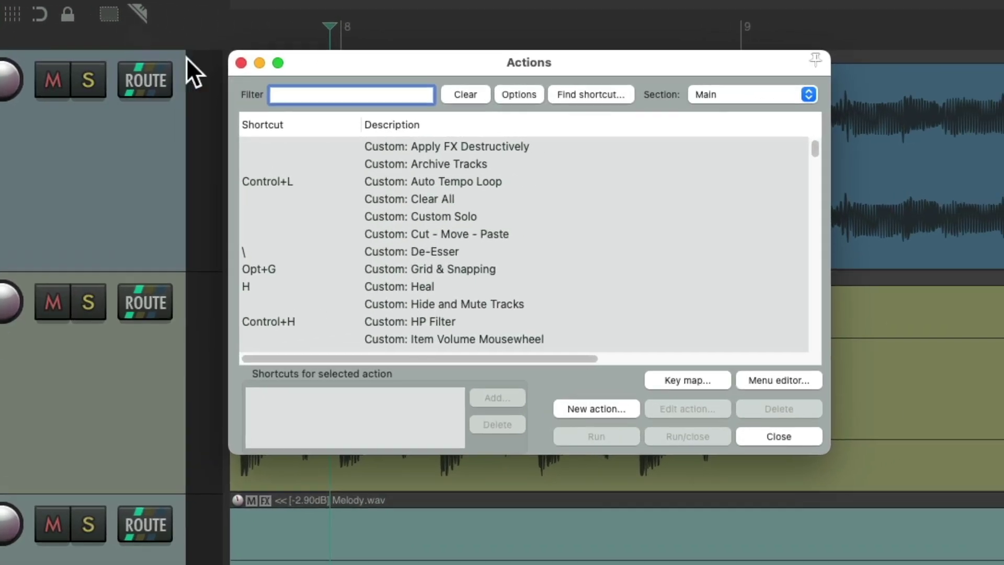
{"action": "type", "text": "edit cursor left"}
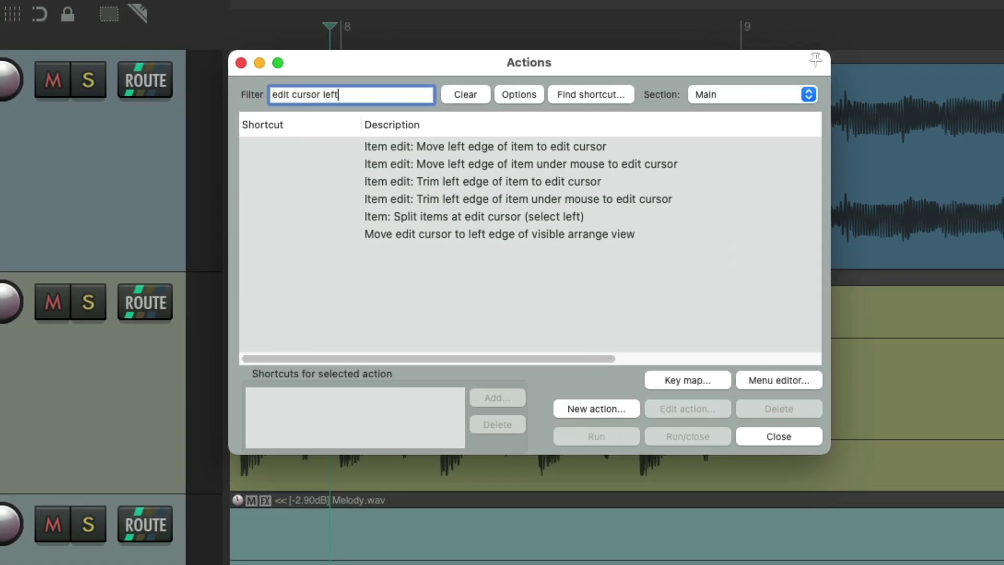
{"action": "left_click", "coordinate": [494, 236]}
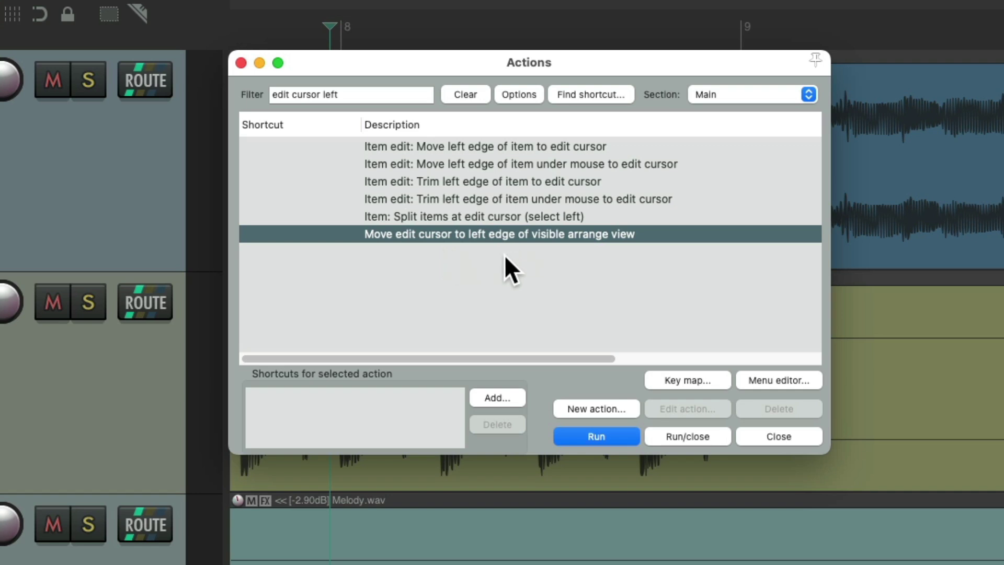
{"action": "left_click", "coordinate": [499, 396]}
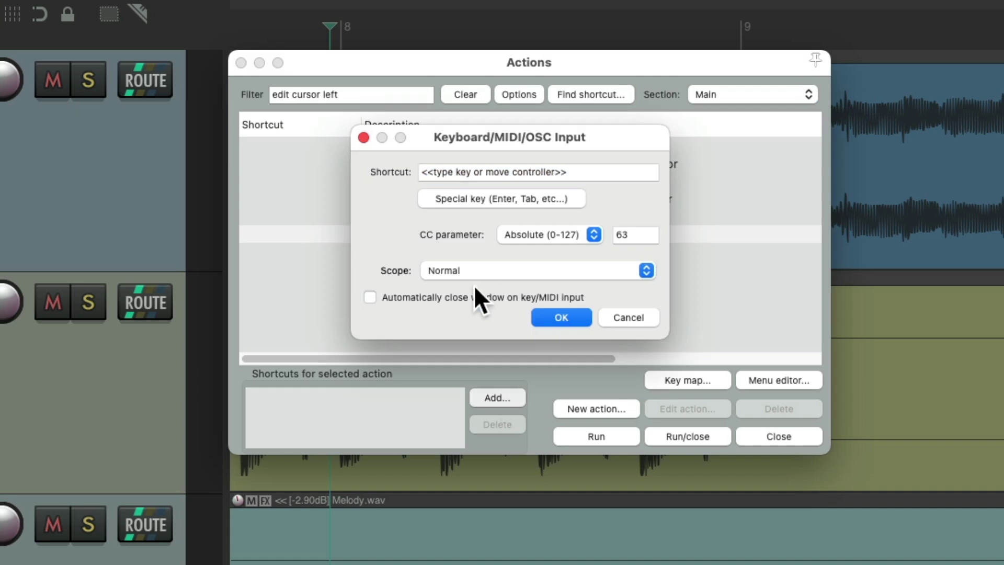
{"action": "key", "text": "c"}
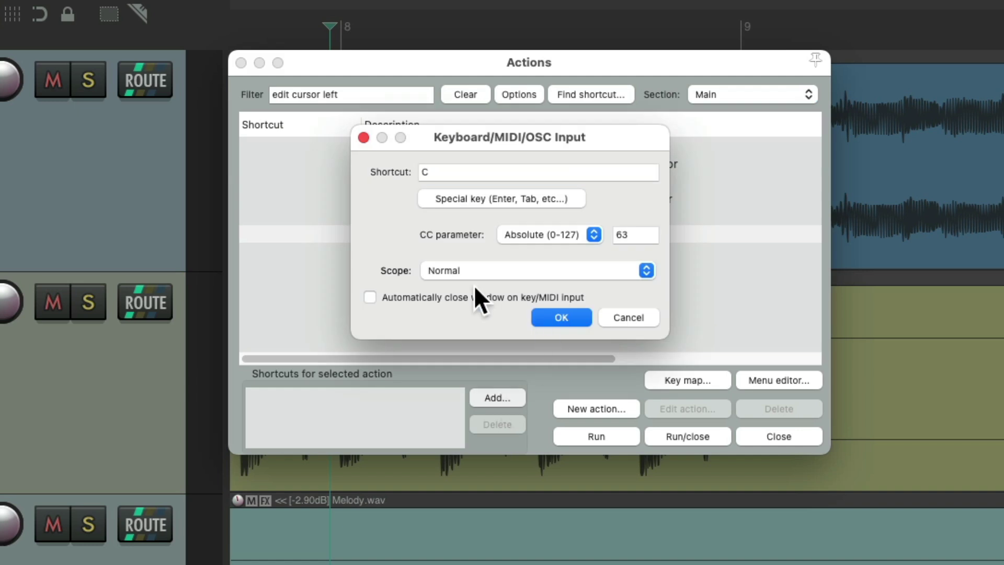
{"action": "key", "text": "Return"}
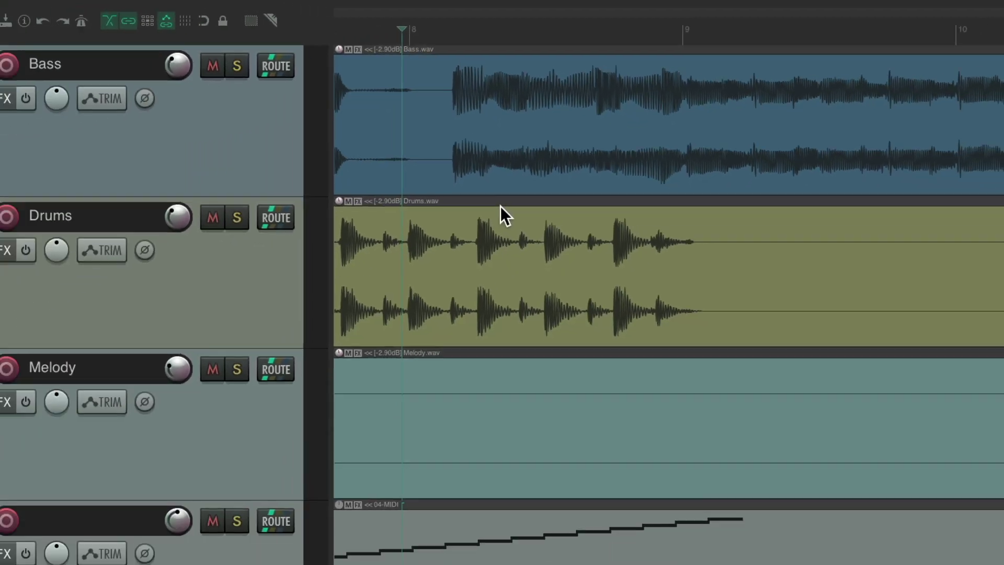
Return the cursor to the project start, then play and stop from there
{"action": "key", "text": "c"}
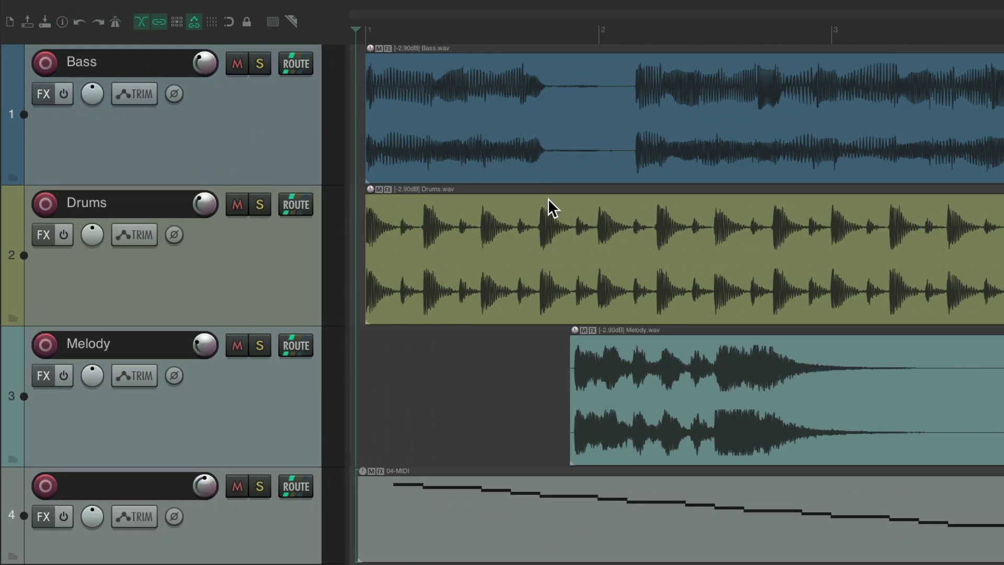
{"action": "key", "text": "space"}
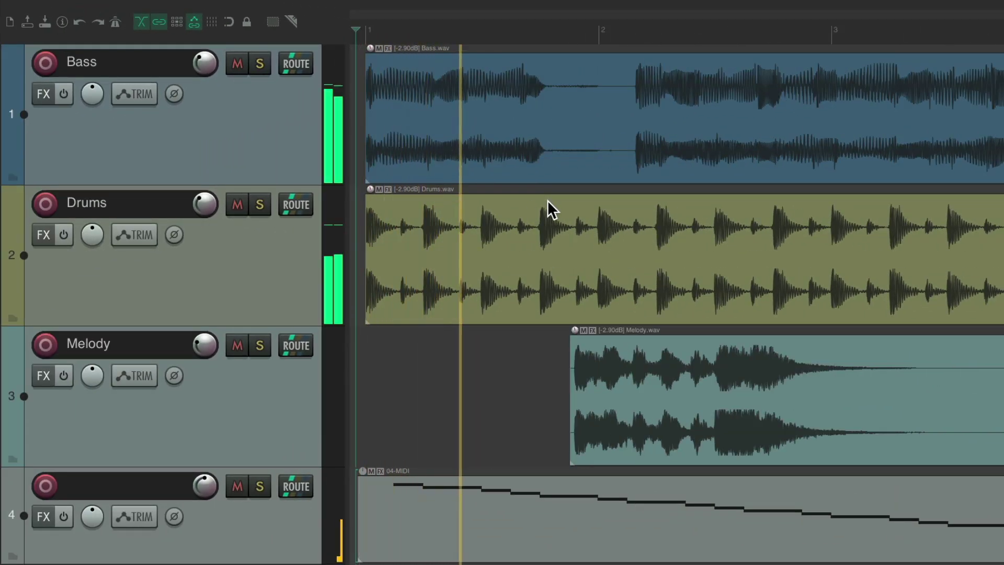
{"action": "key", "text": "space"}
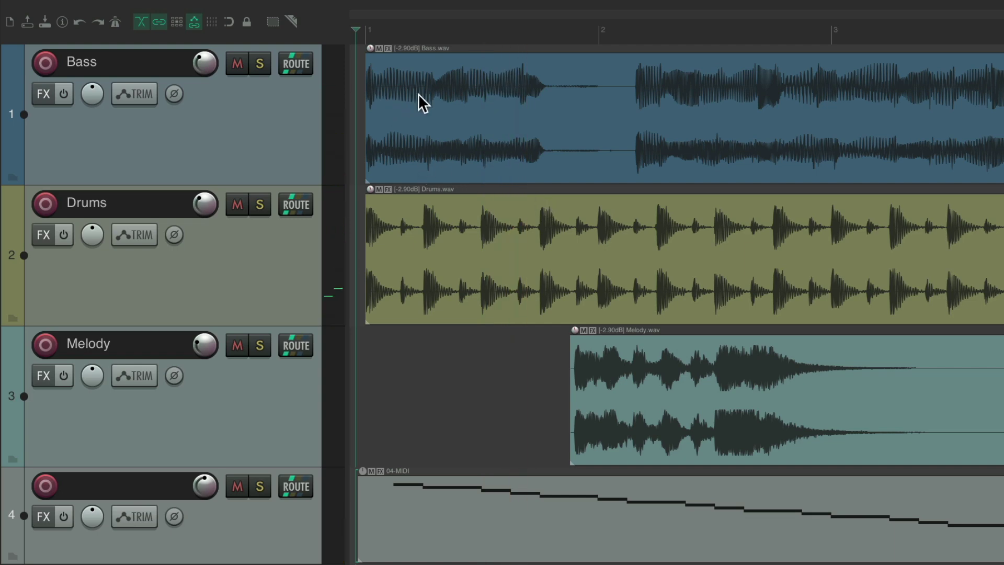
{"action": "scroll", "coordinate": [460, 123], "scroll_direction": "right", "scroll_amount": 5}
{"action": "scroll", "coordinate": [459, 122], "scroll_direction": "left", "scroll_amount": 2}
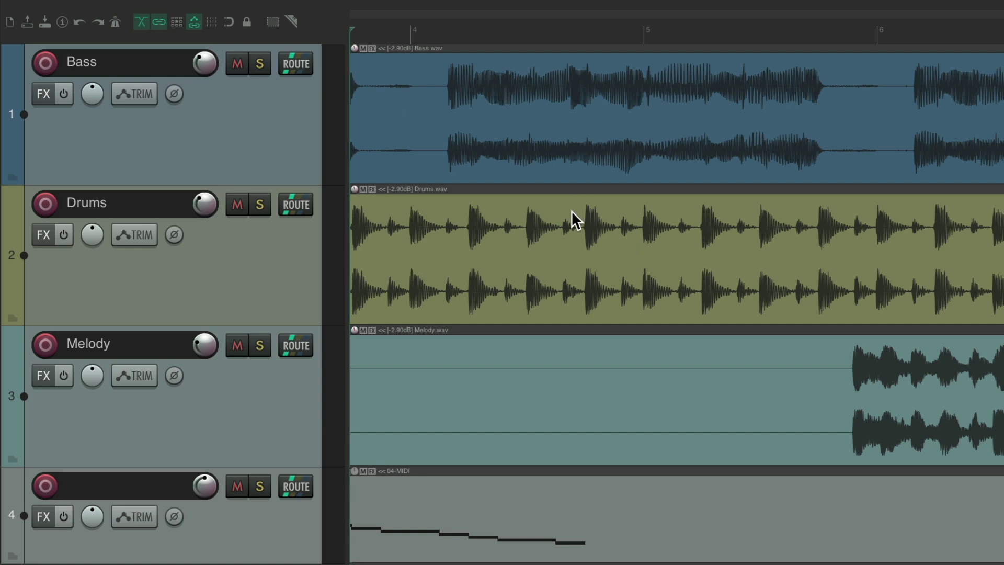
Scroll the arrange view, then play and stop from its left edge just before bar 6
{"action": "key", "text": "space"}
{"action": "scroll", "coordinate": [581, 235], "scroll_direction": "right", "scroll_amount": 6}
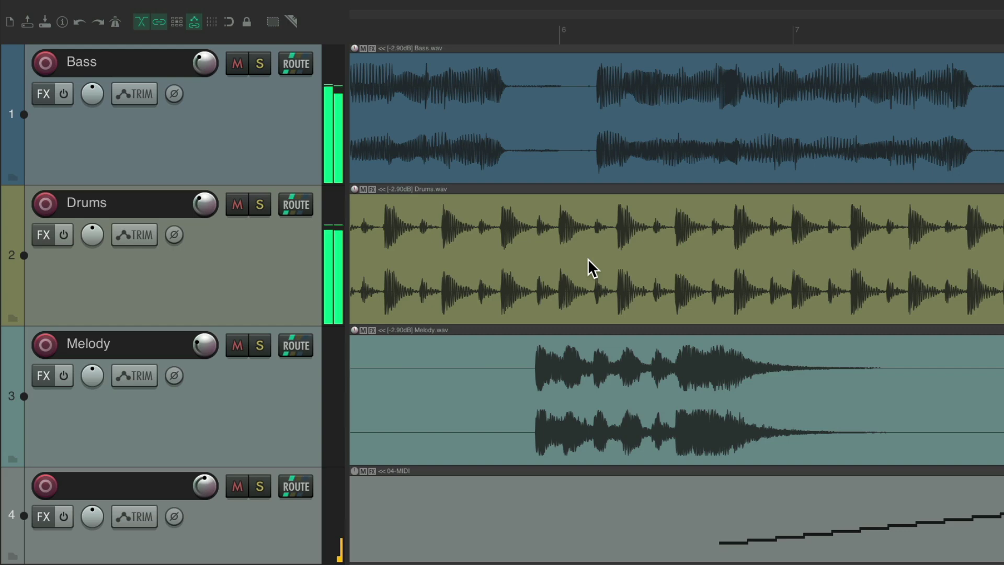
{"action": "scroll", "coordinate": [575, 258], "scroll_direction": "up", "scroll_amount": 1}
{"action": "key", "text": "space"}
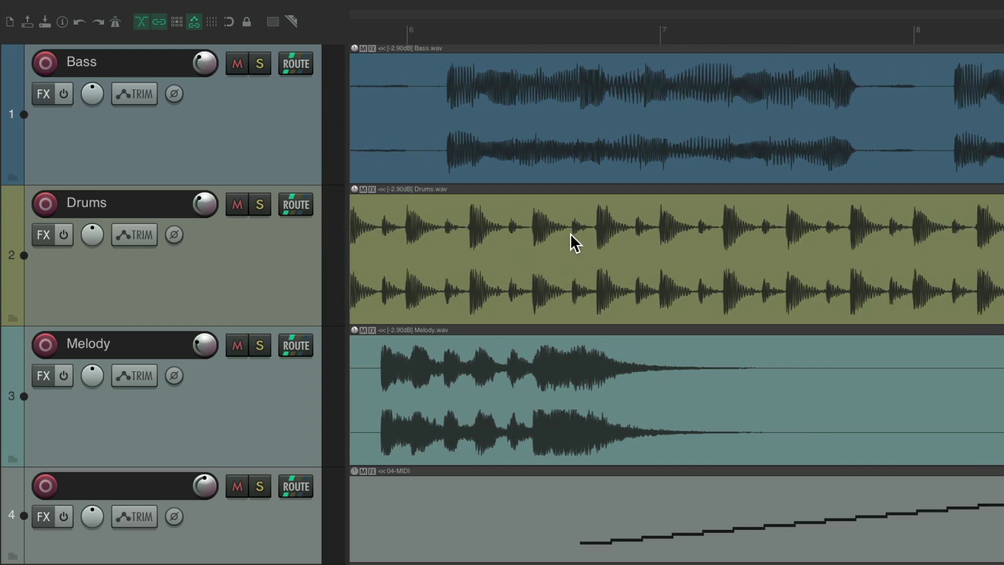
{"action": "key", "text": "space"}
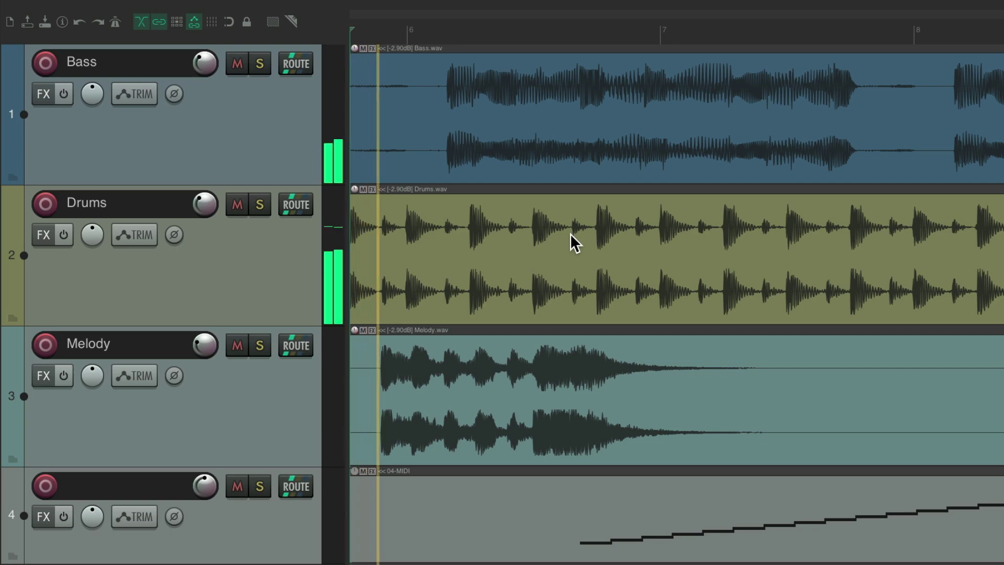
{"action": "key", "text": "space"}
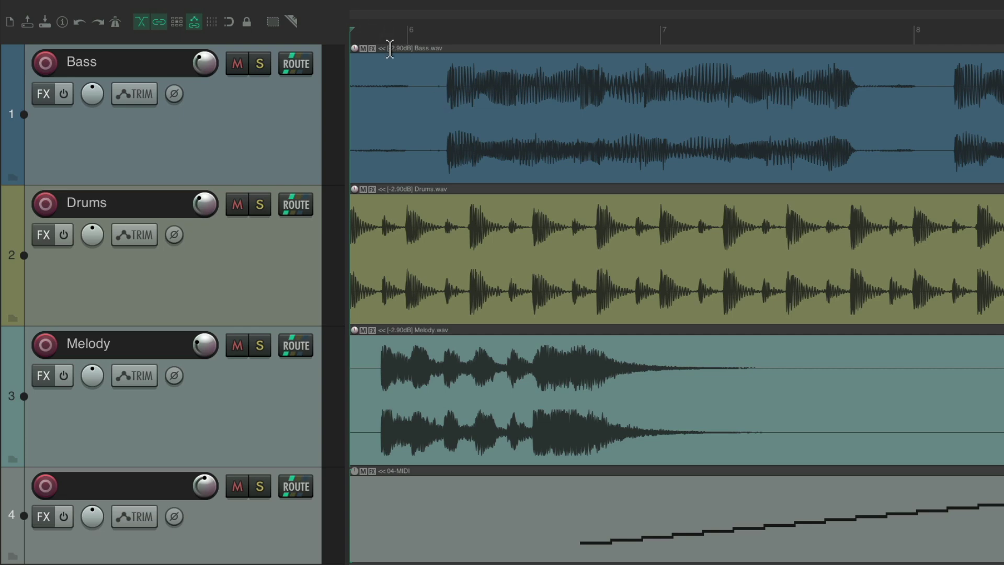
Remove shortcut C from the move-edit-cursor-to-left-edge action
{"action": "key", "text": "shift+slash"}
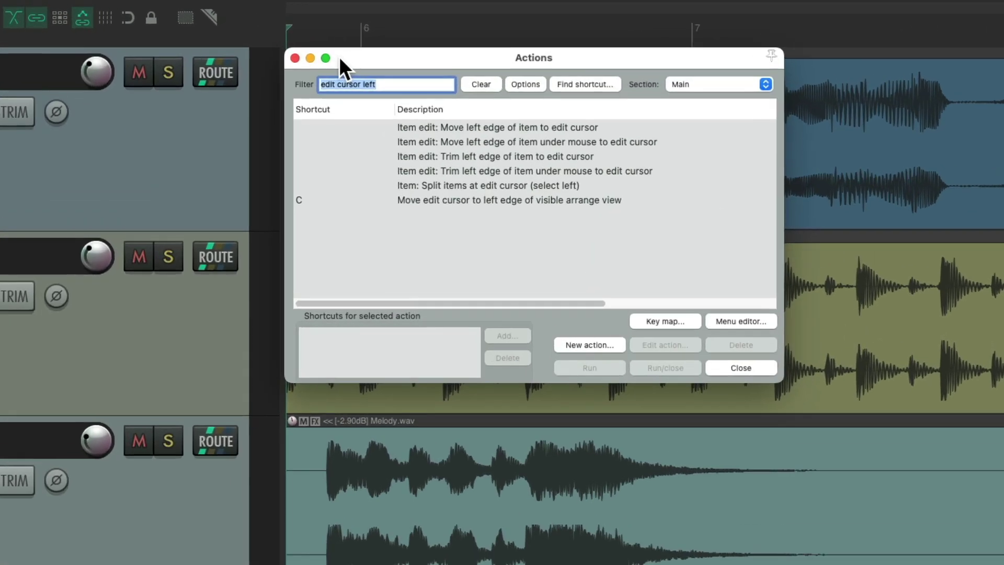
{"action": "left_click", "coordinate": [480, 160]}
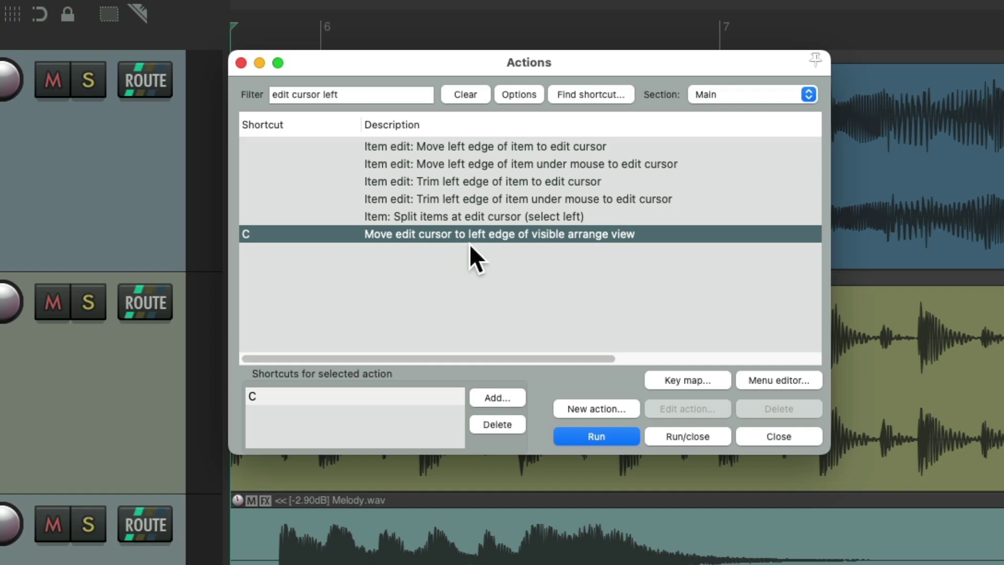
{"action": "left_click", "coordinate": [501, 426]}
Create custom action 'Move Edit Cursor + Play' with Transport: Play added as its second step
{"action": "left_click", "coordinate": [602, 408]}
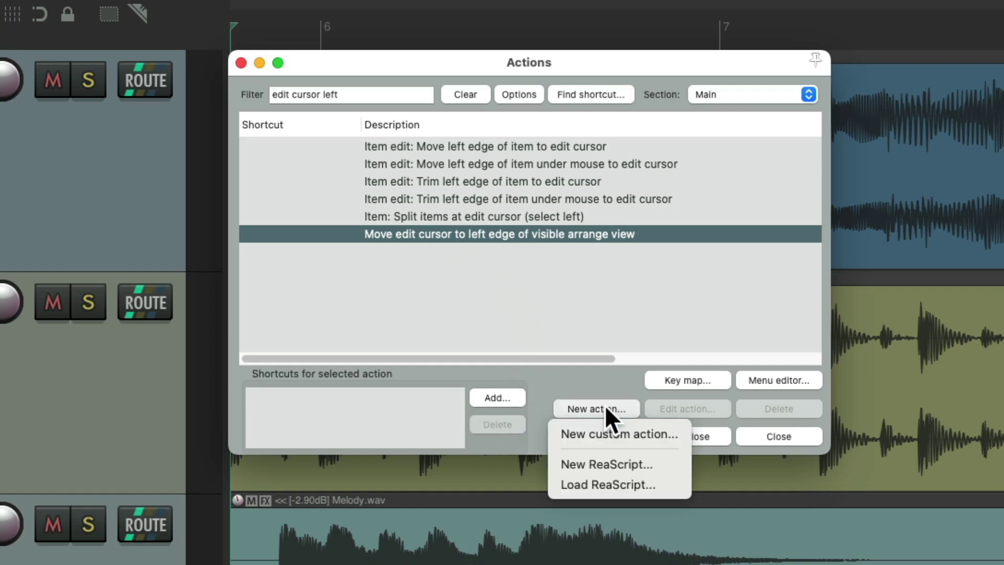
{"action": "left_click", "coordinate": [641, 432]}
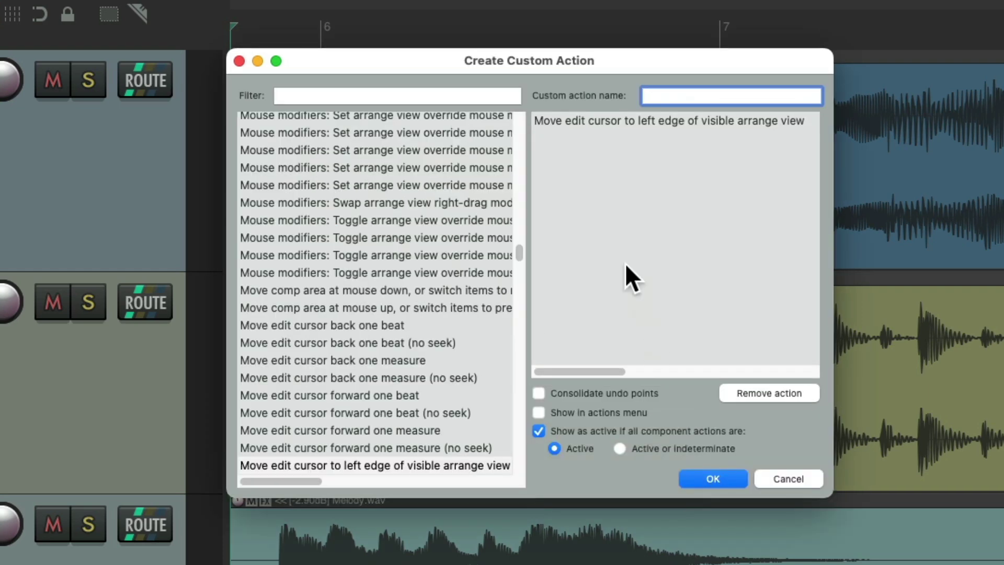
{"action": "left_click", "coordinate": [447, 98]}
{"action": "type", "text": "play"}
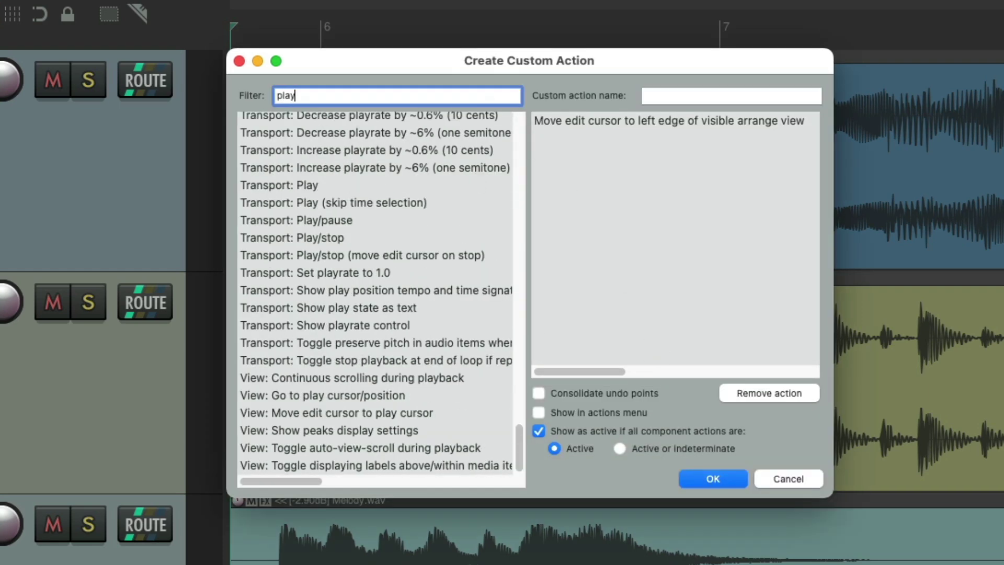
{"action": "left_click", "coordinate": [404, 180]}
{"action": "left_click_drag", "start_coordinate": [346, 178], "coordinate": [665, 159]}
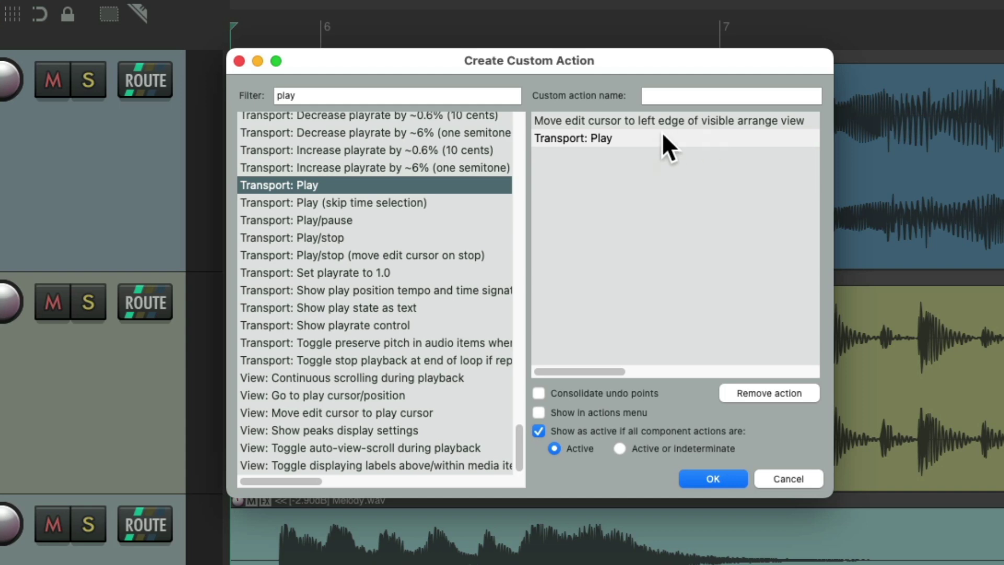
{"action": "left_click", "coordinate": [695, 96]}
{"action": "type", "text": "Move Edit Cursor + Play"}
{"action": "left_click", "coordinate": [767, 354]}
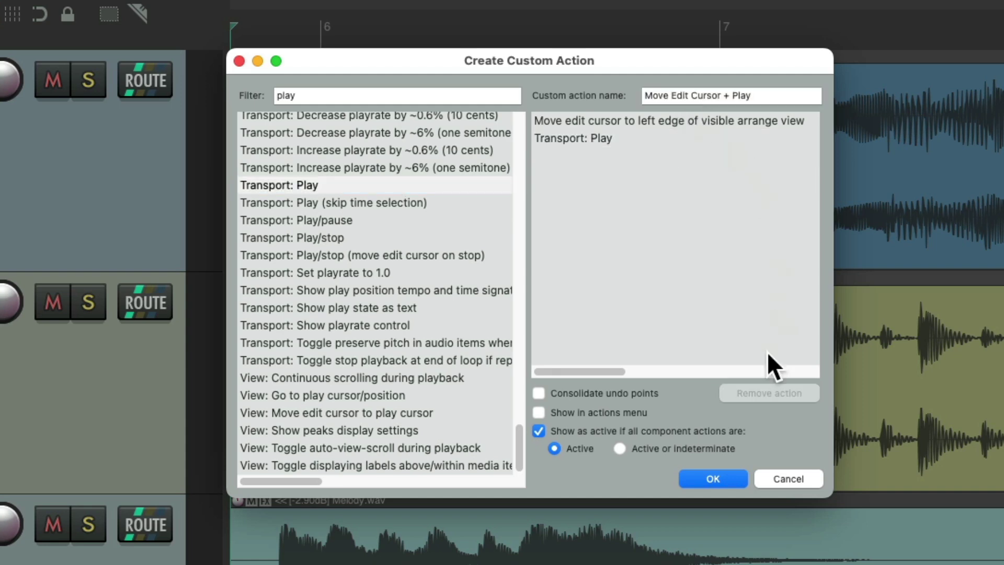
{"action": "left_click", "coordinate": [699, 474]}
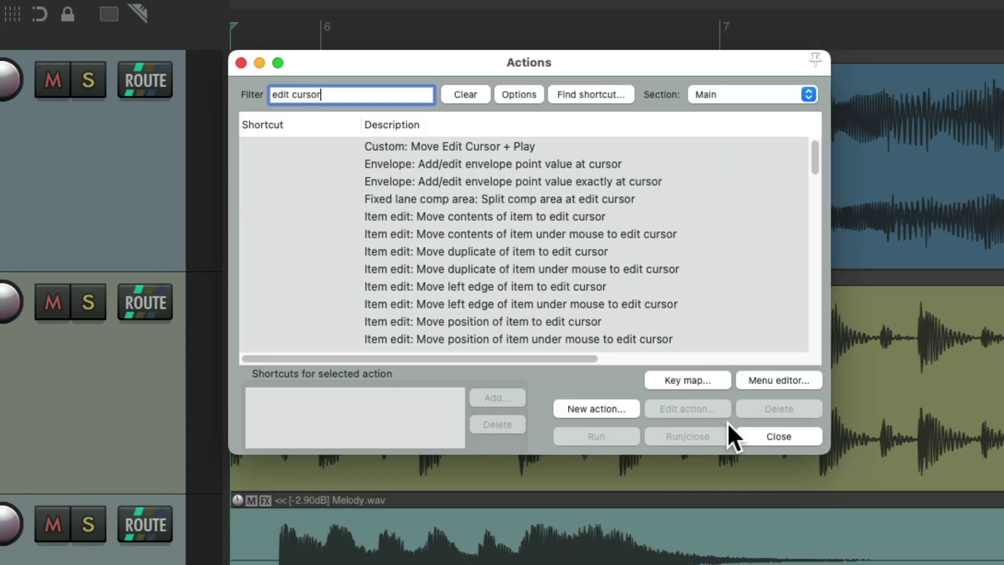
Assign shortcut C to Custom: Move Edit Cursor + Play and close the action list
{"action": "left_click", "coordinate": [490, 146]}
{"action": "left_click", "coordinate": [510, 397]}
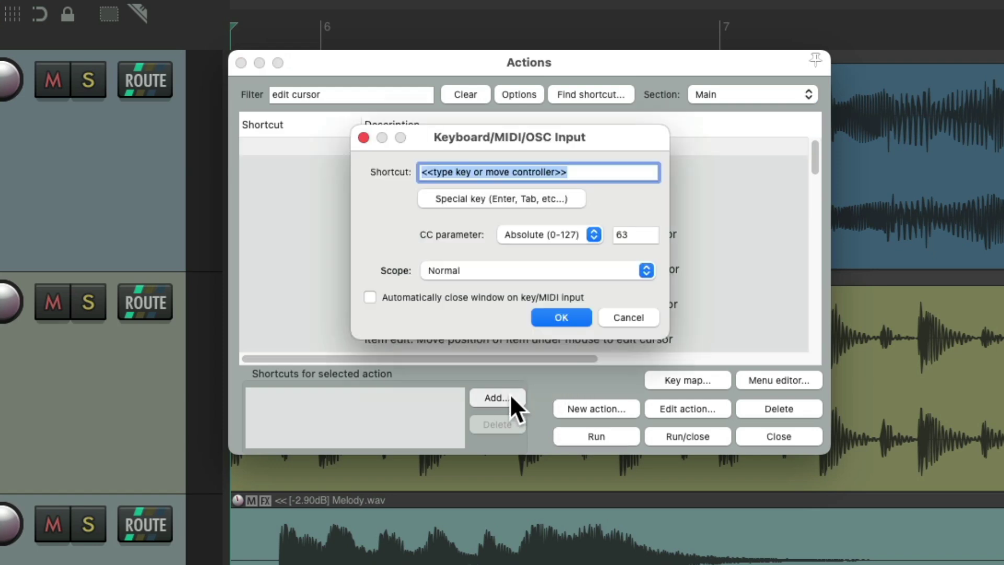
{"action": "key", "text": "c"}
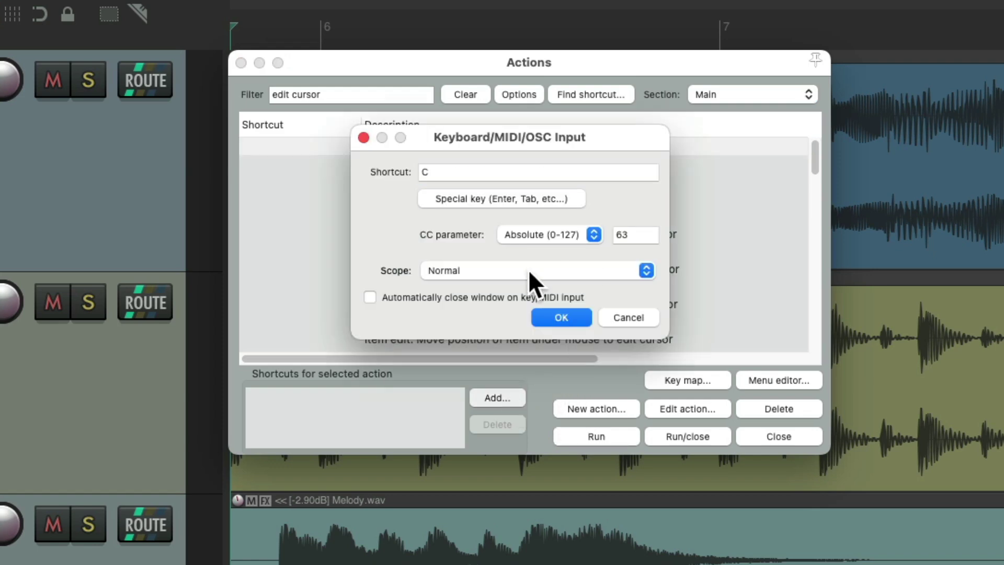
{"action": "key", "text": "Return"}
{"action": "key", "text": "Escape"}
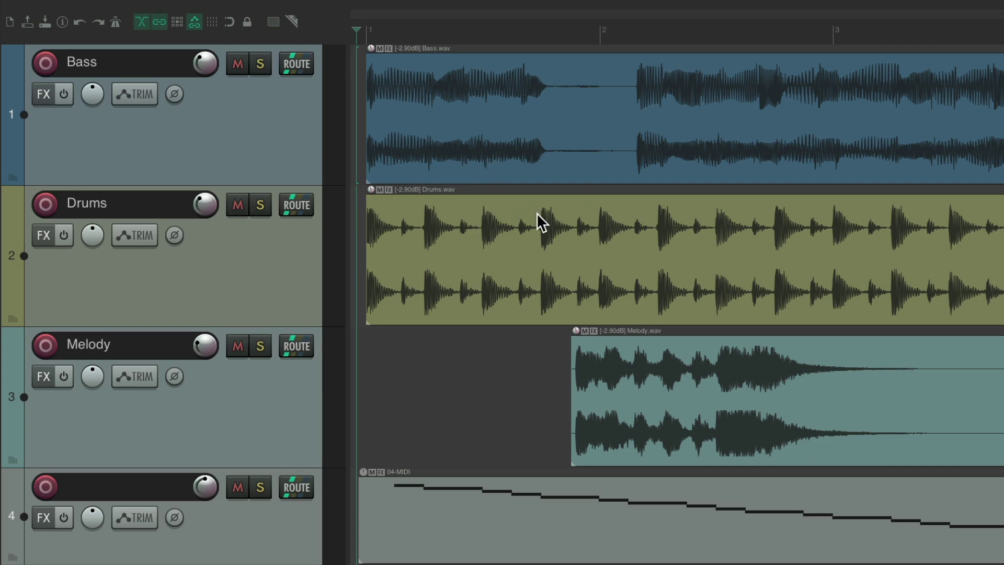
{"action": "key", "text": "space"}
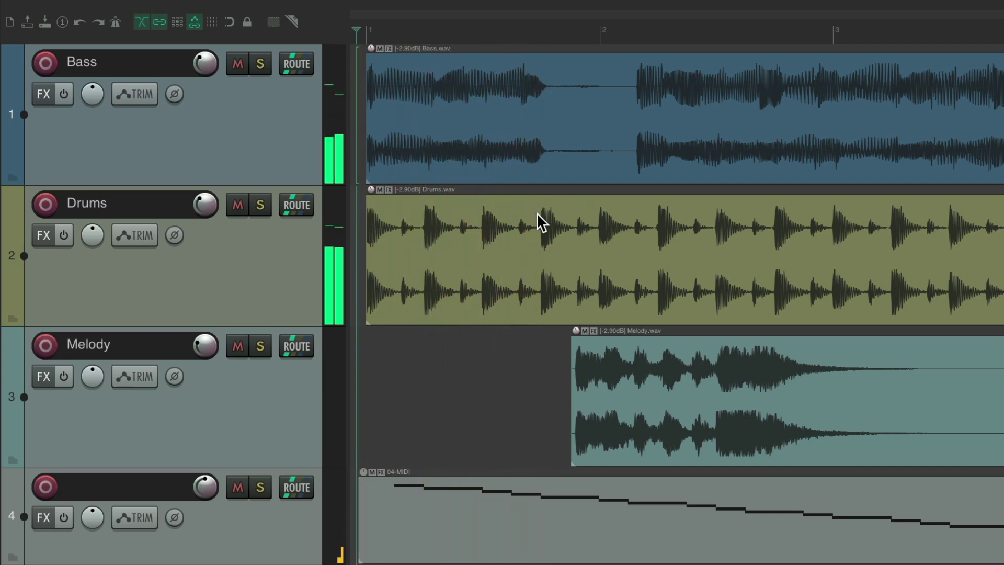
{"action": "key", "text": "c"}
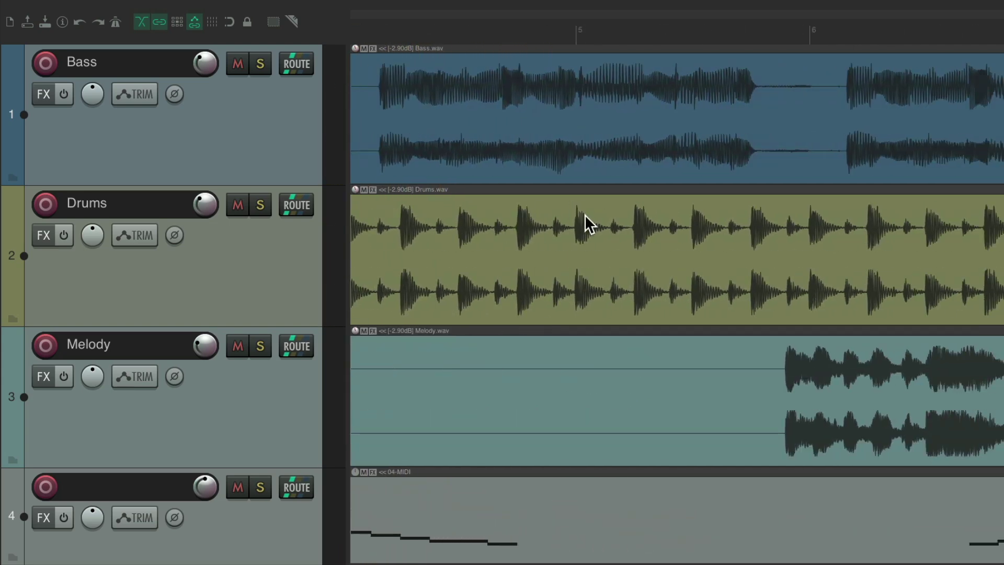
{"action": "key", "text": "space"}
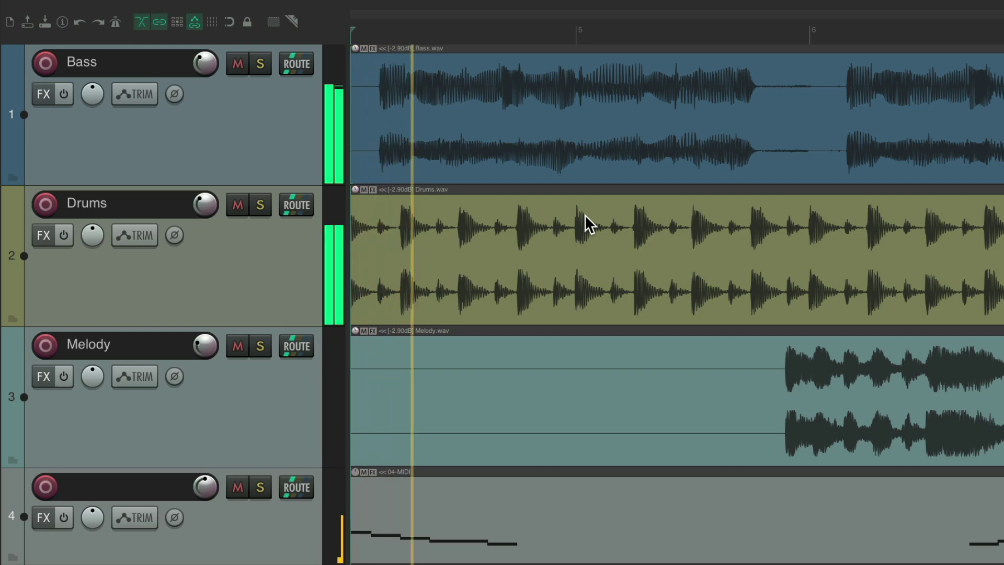
{"action": "key", "text": "space"}
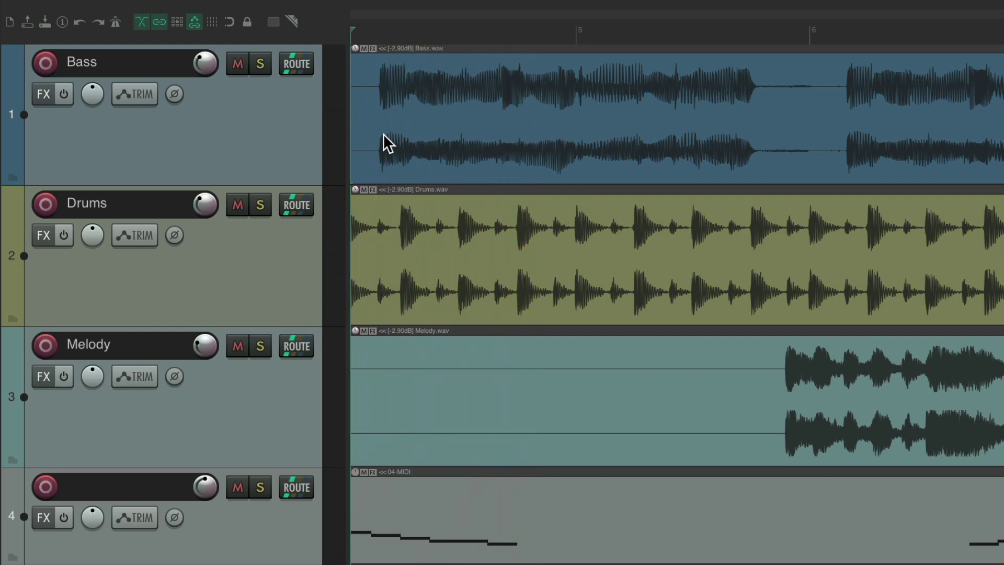
{"action": "scroll", "coordinate": [496, 169], "scroll_direction": "right", "scroll_amount": 10}
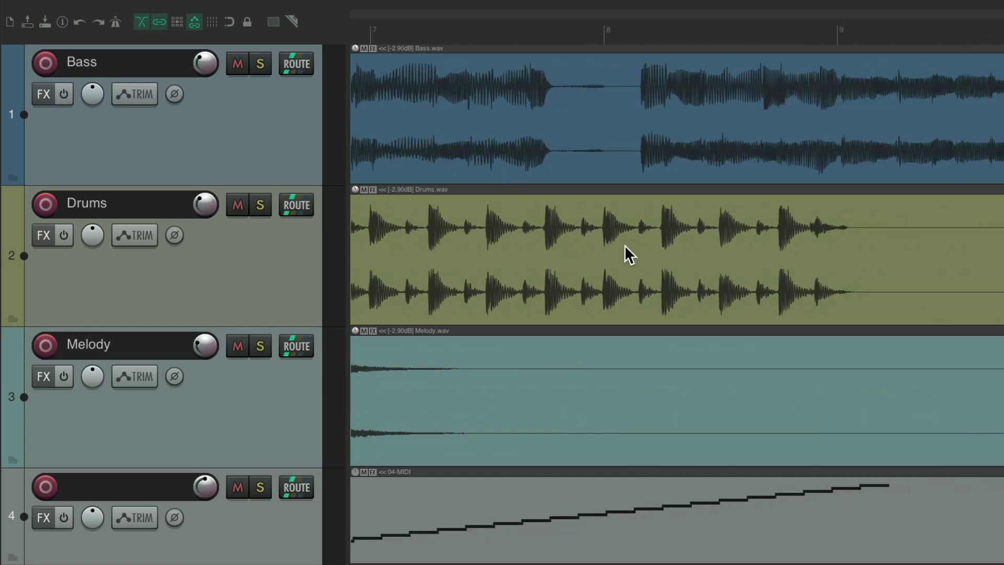
{"action": "key", "text": "space"}
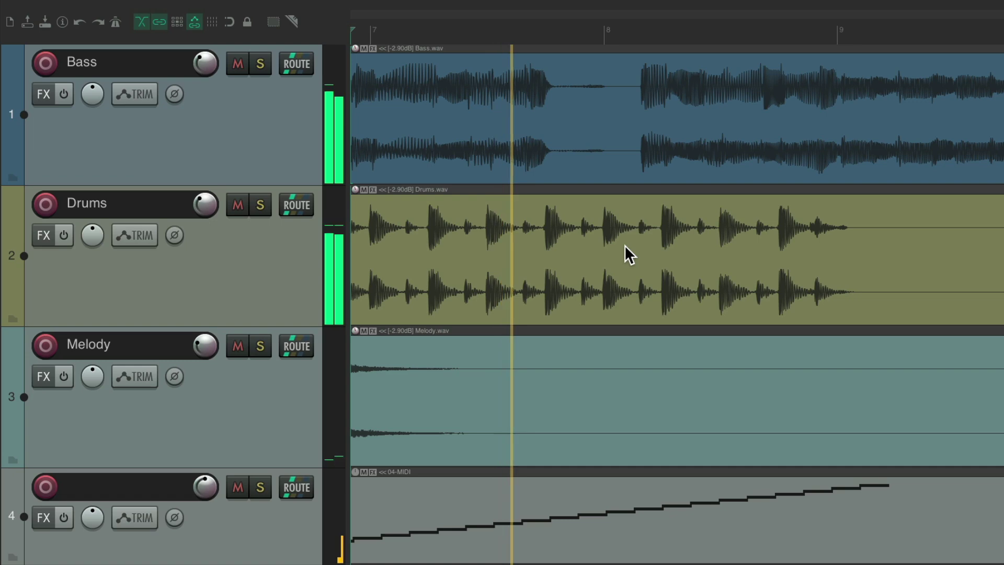
{"action": "key", "text": "space"}
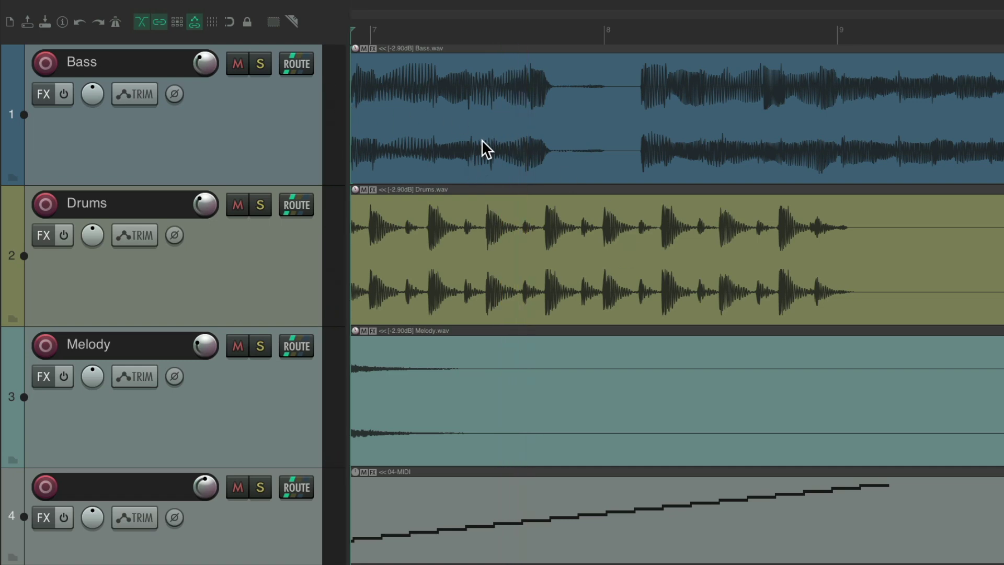
{"action": "scroll", "coordinate": [481, 140], "scroll_direction": "right", "scroll_amount": 10}
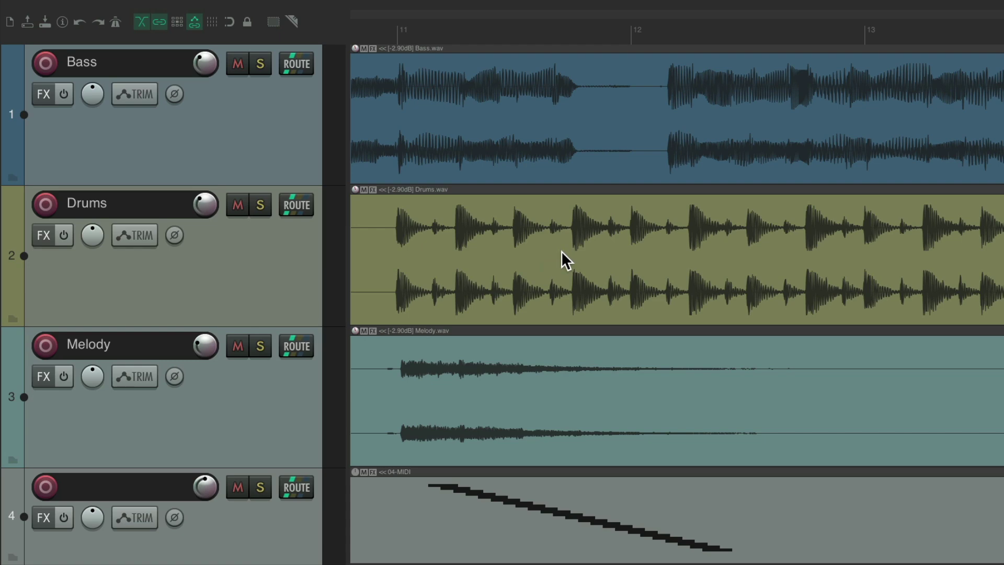
{"action": "key", "text": "space"}
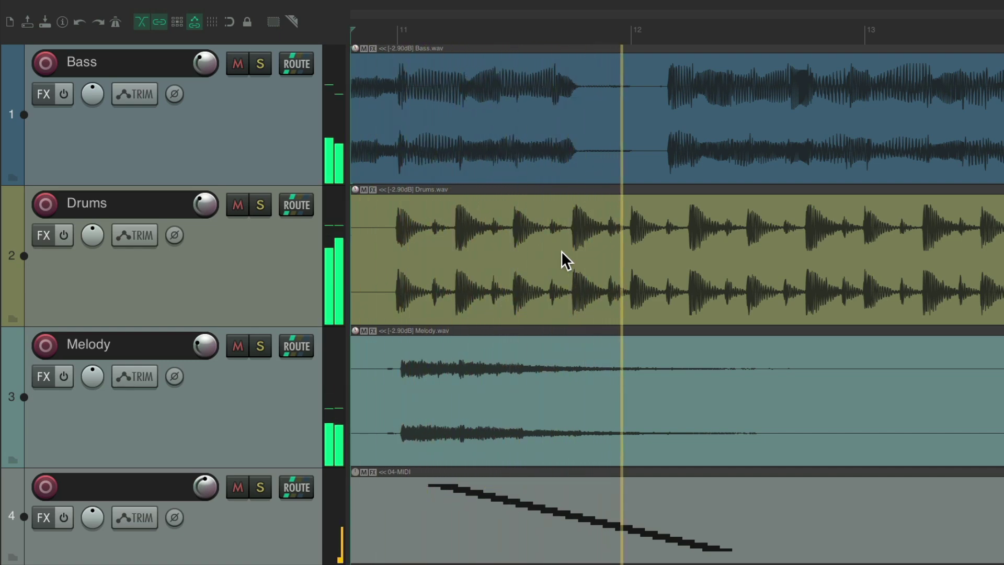
{"action": "key", "text": "space"}
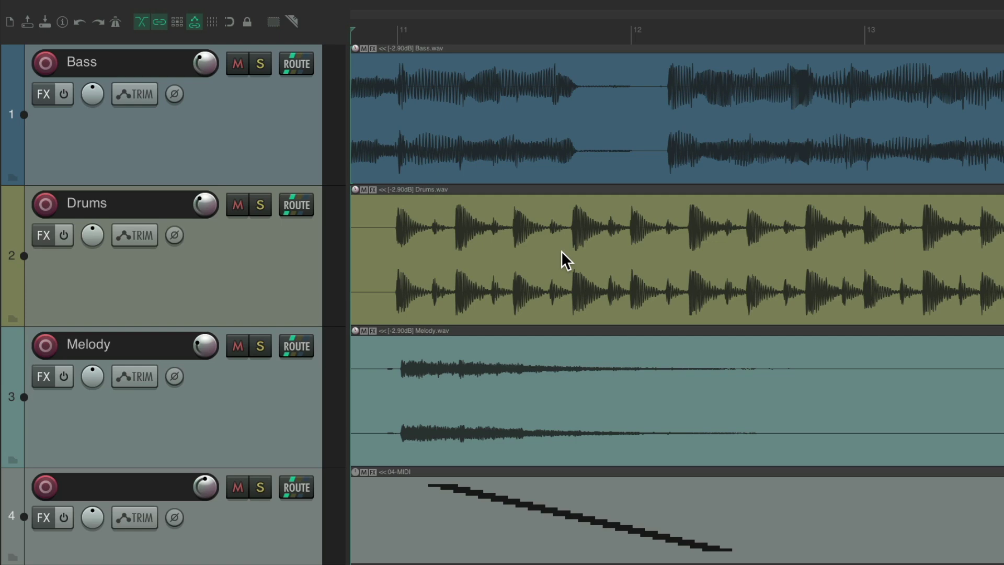
{"action": "key", "text": "Home"}
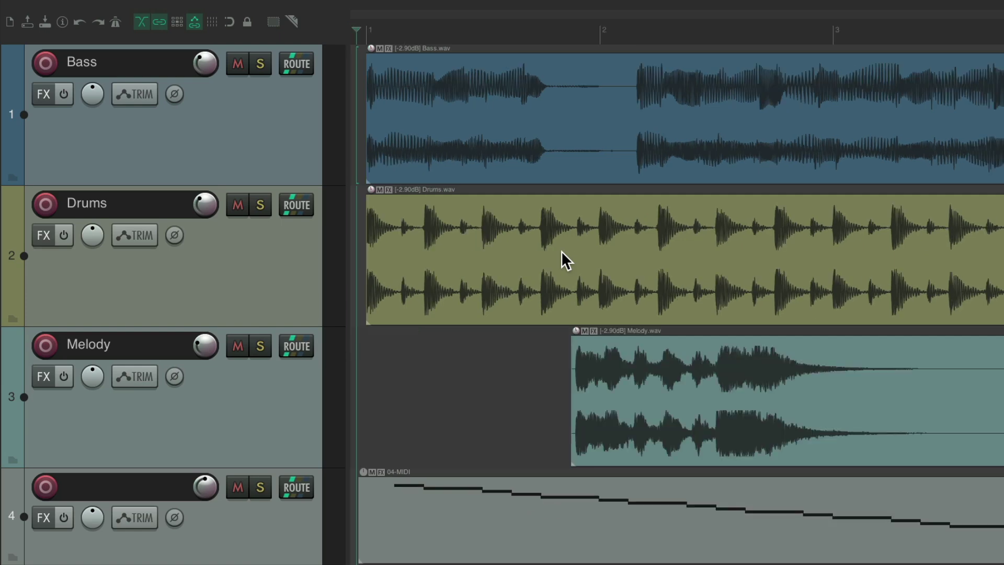
Open the 04-MIDI item in the MIDI editor, scroll to its start, and show its action list
{"action": "double_click", "coordinate": [461, 513]}
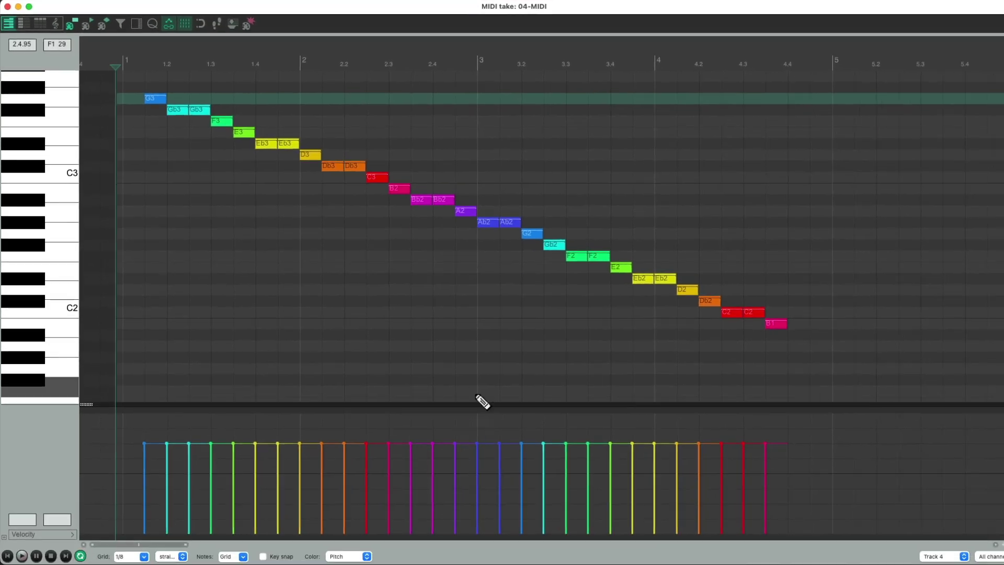
{"action": "scroll", "coordinate": [153, 318], "scroll_direction": "up", "scroll_amount": 4}
{"action": "scroll", "coordinate": [246, 321], "scroll_direction": "left", "scroll_amount": 5}
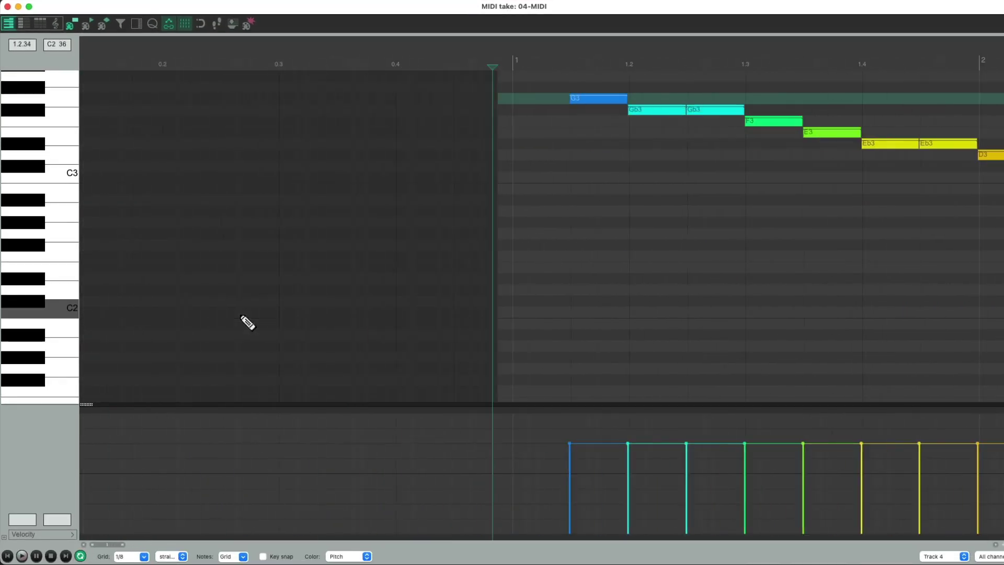
{"action": "scroll", "coordinate": [475, 308], "scroll_direction": "right", "scroll_amount": 4}
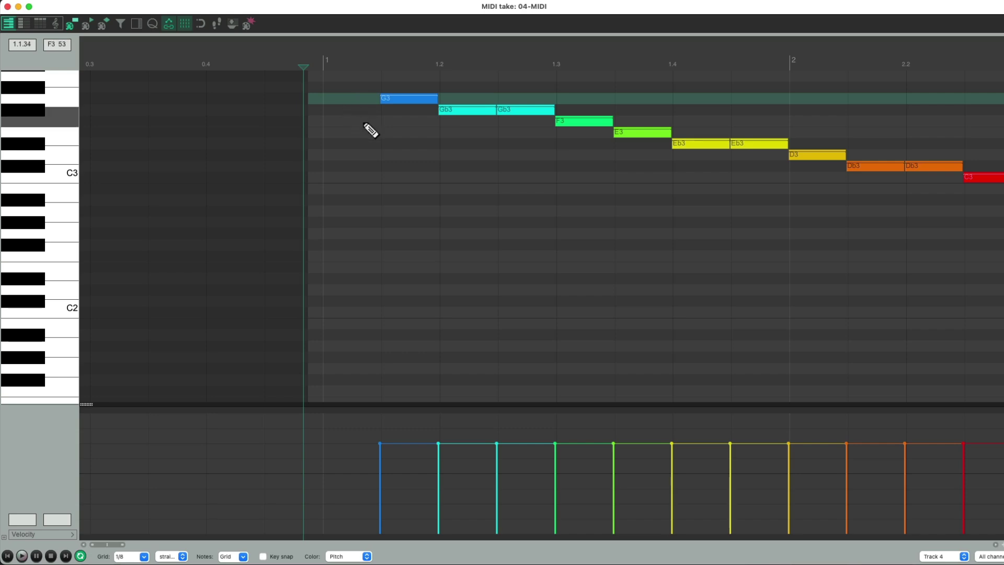
{"action": "key", "text": "shift+/"}
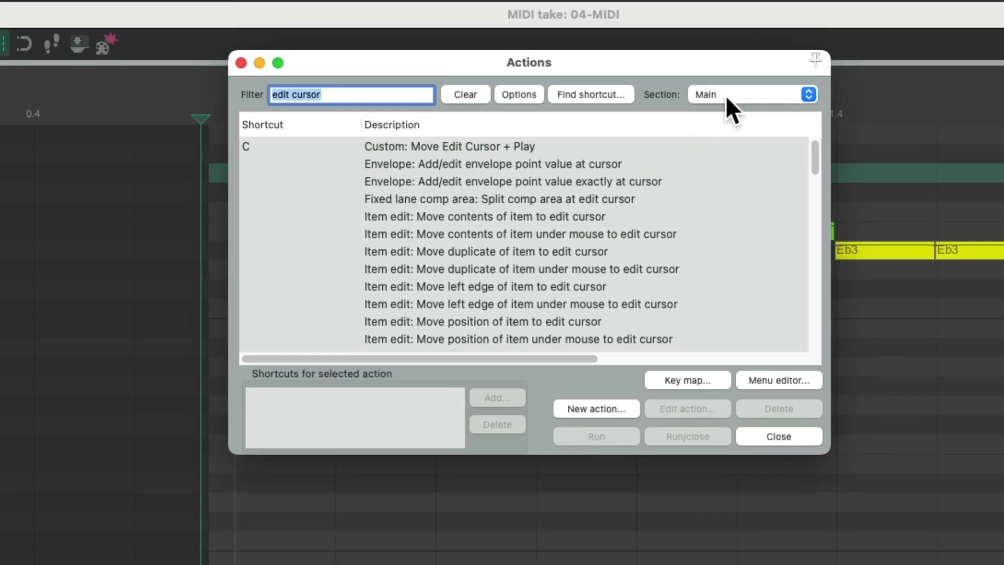
In the MIDI Editor section, filter 'left' and bind C to the move-edit-cursor-to-left-edge-of-piano-roll action
{"action": "left_click", "coordinate": [727, 96]}
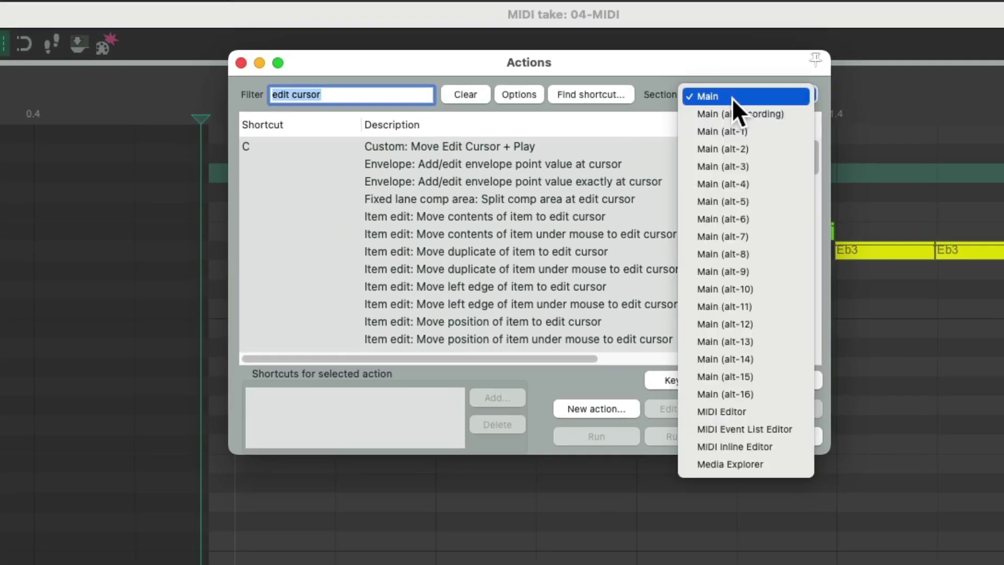
{"action": "left_click", "coordinate": [800, 411]}
{"action": "type", "text": "left"}
{"action": "left_click", "coordinate": [532, 240]}
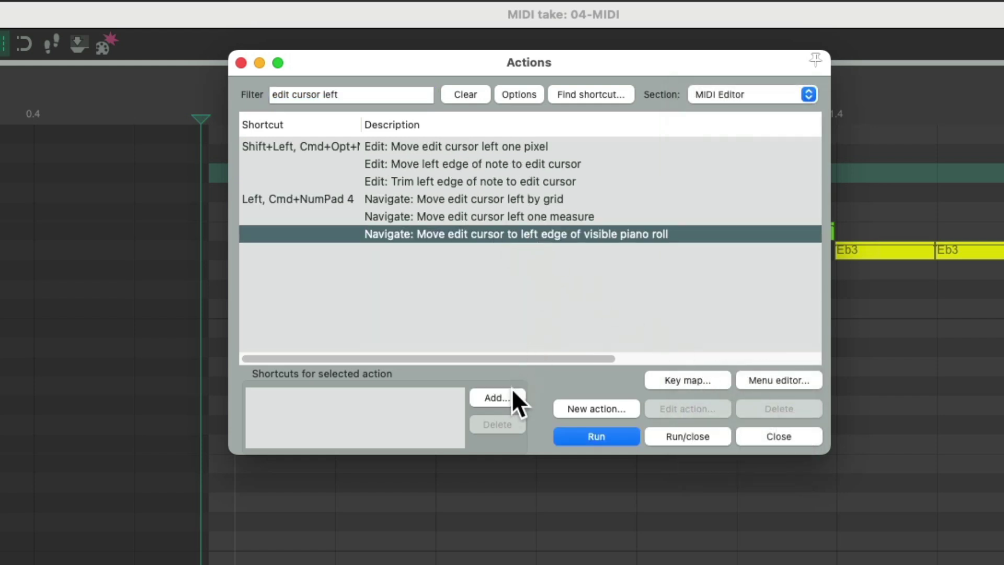
{"action": "left_click", "coordinate": [497, 399]}
{"action": "key", "text": "c"}
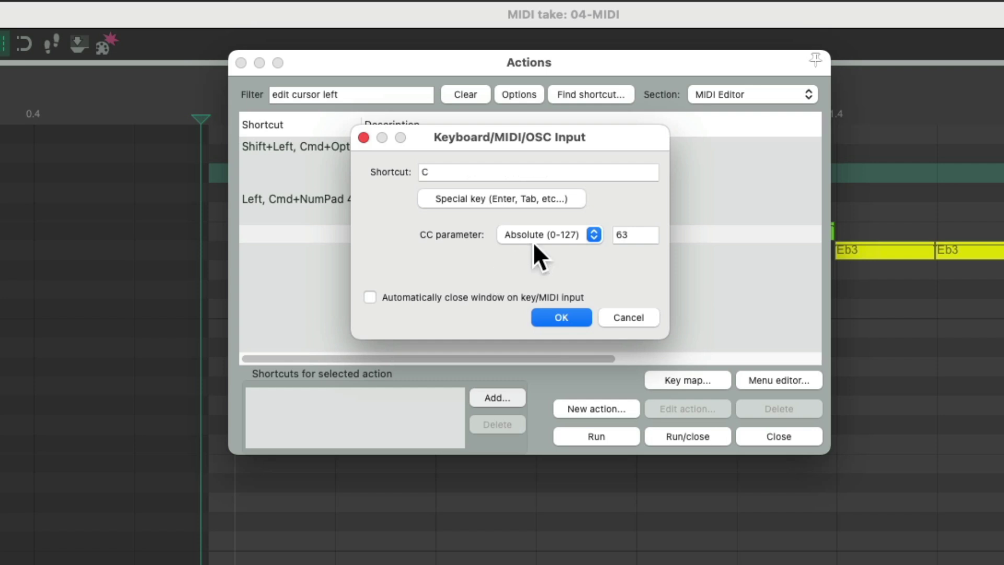
{"action": "left_click", "coordinate": [564, 315]}
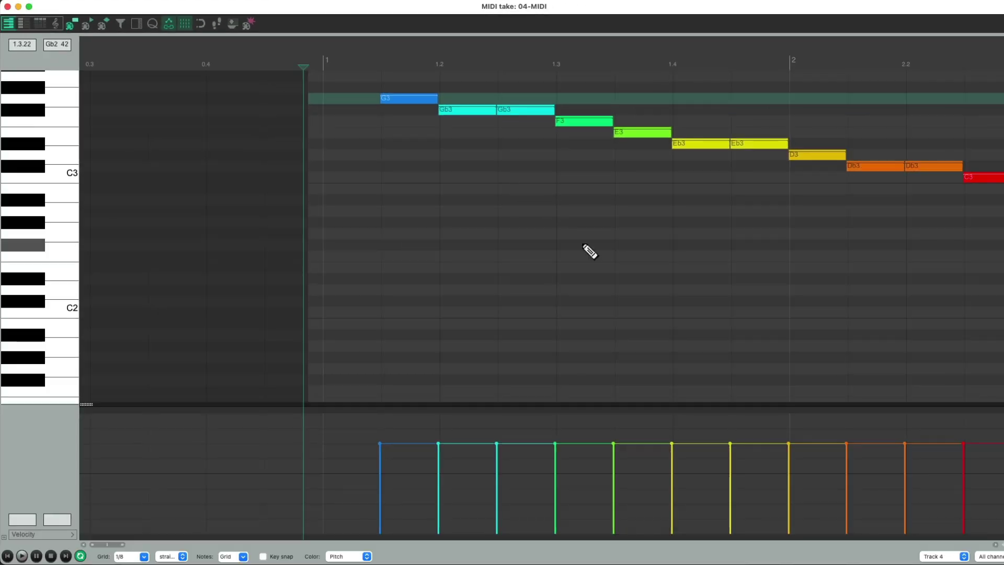
Scroll the piano roll and play twice from the view's left edge
{"action": "scroll", "coordinate": [589, 252], "scroll_direction": "right", "scroll_amount": 15}
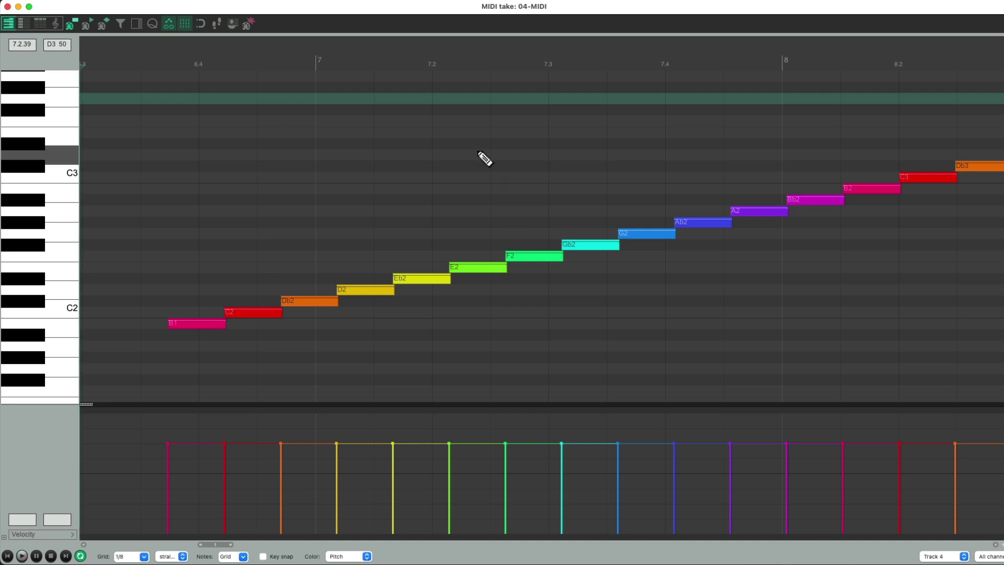
{"action": "key", "text": "space"}
{"action": "key", "text": "space"}
{"action": "scroll", "coordinate": [458, 201], "scroll_direction": "right", "scroll_amount": 5}
{"action": "scroll", "coordinate": [458, 201], "scroll_direction": "right", "scroll_amount": 5}
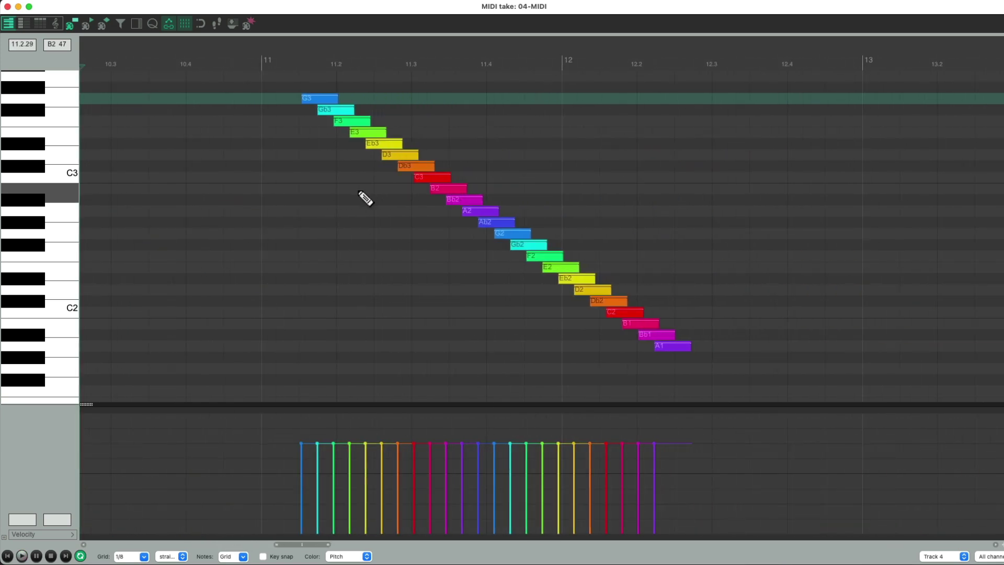
{"action": "key", "text": "space"}
Remove shortcut C from the MIDI Editor left-edge navigate action
{"action": "key", "text": "shift+slash"}
{"action": "left_click", "coordinate": [409, 134]}
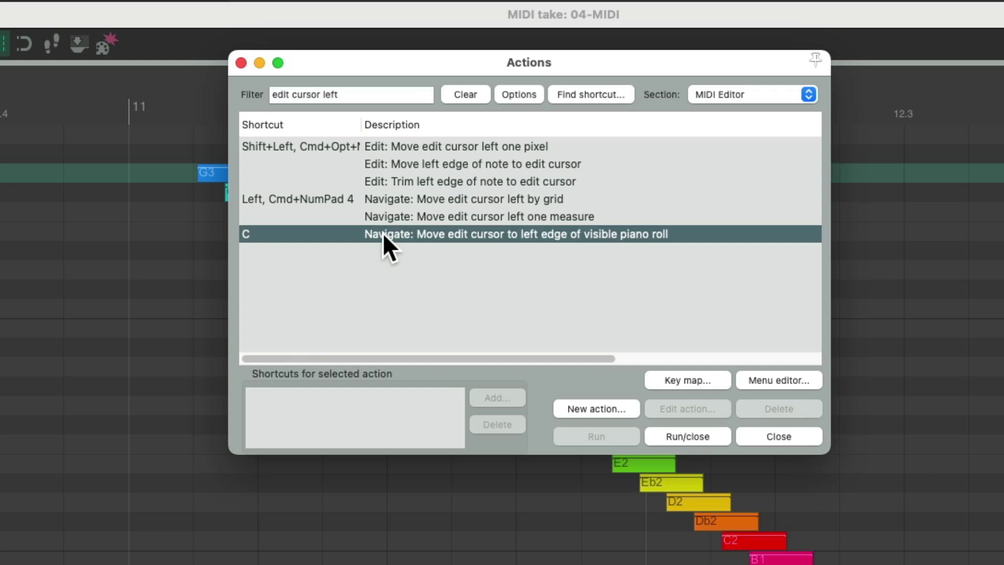
{"action": "left_click", "coordinate": [501, 425]}
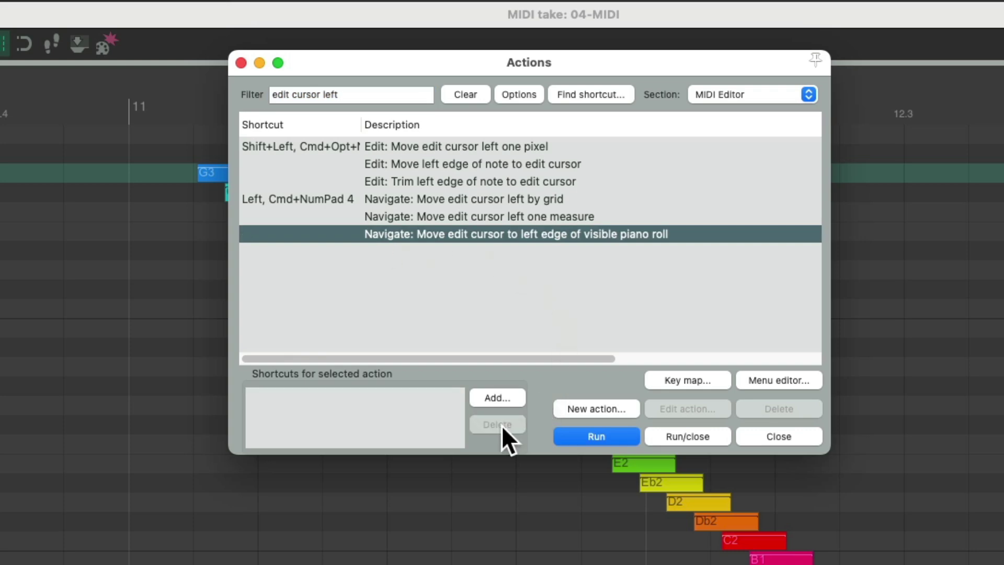
Build a MIDI Editor custom action 'Move Edit Cursor + Play' adding Transport: Play as its second step
{"action": "left_click", "coordinate": [581, 409]}
{"action": "left_click", "coordinate": [587, 433]}
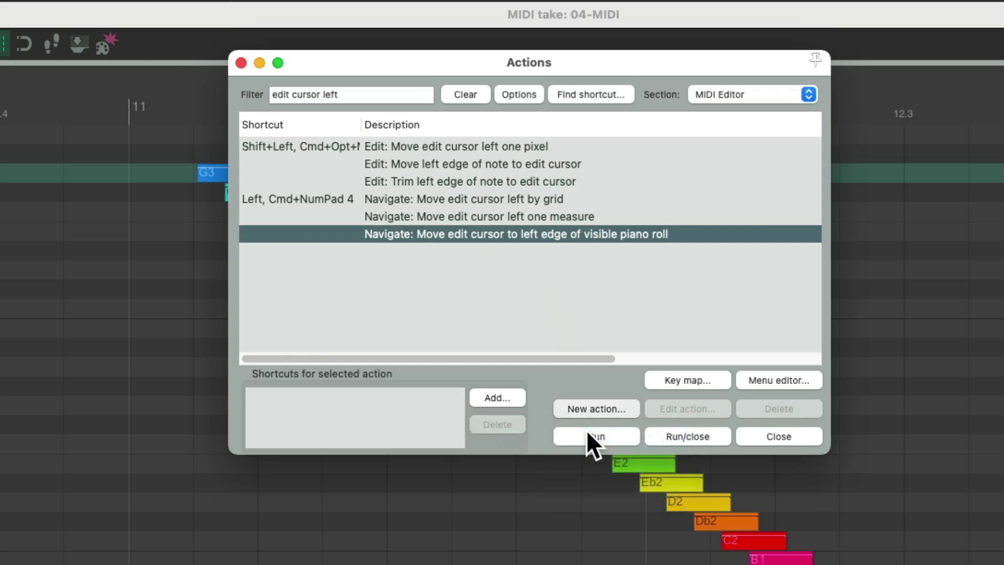
{"action": "left_click", "coordinate": [472, 99]}
{"action": "type", "text": "play"}
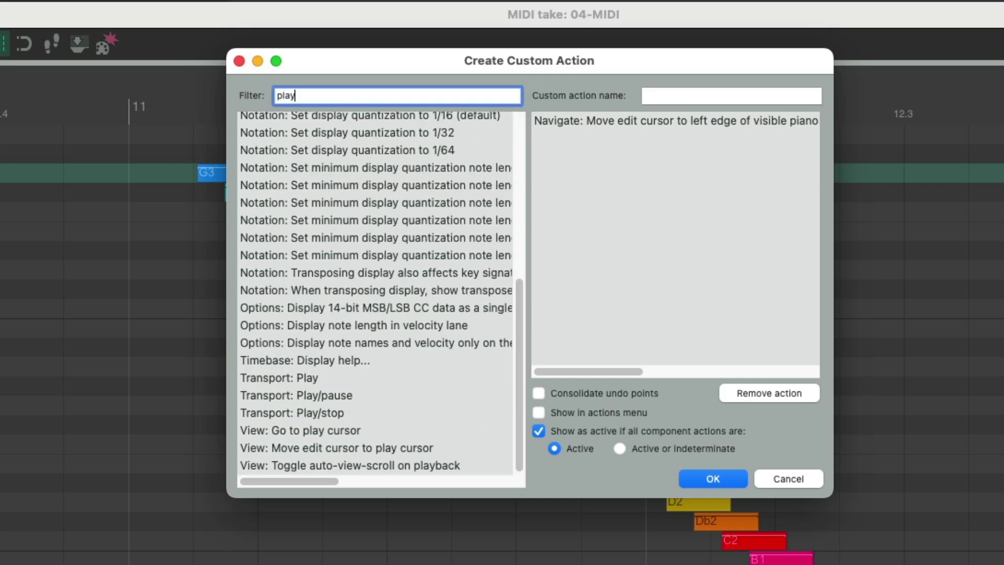
{"action": "left_click_drag", "start_coordinate": [358, 381], "coordinate": [648, 264]}
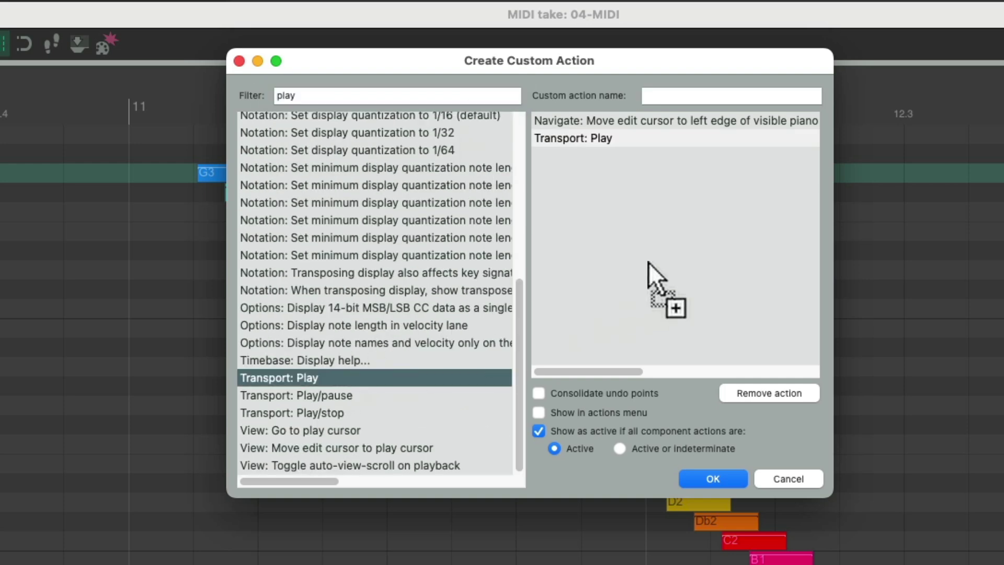
{"action": "left_click", "coordinate": [736, 94]}
{"action": "type", "text": "Move Edit Cursor + Play"}
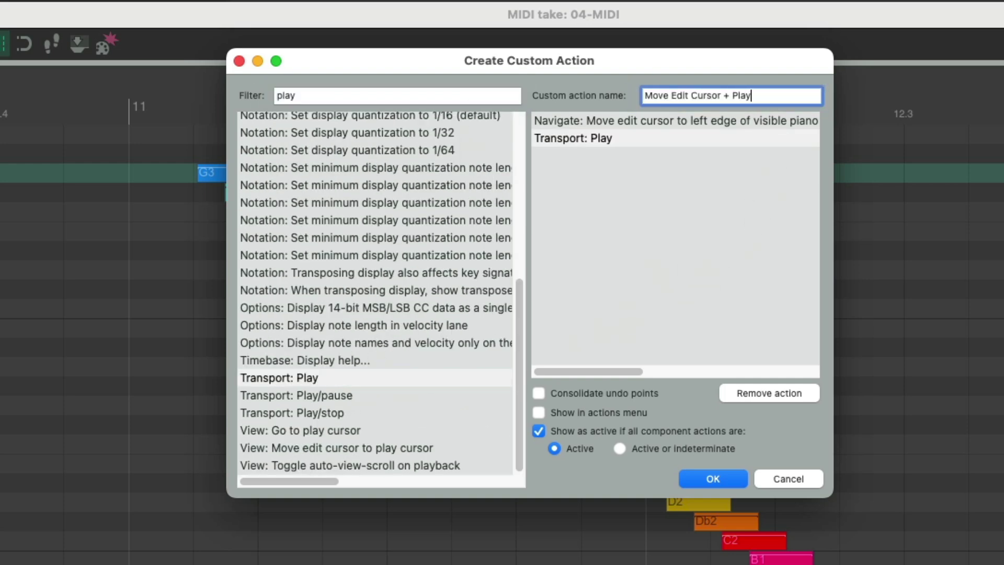
{"action": "left_click", "coordinate": [707, 476]}
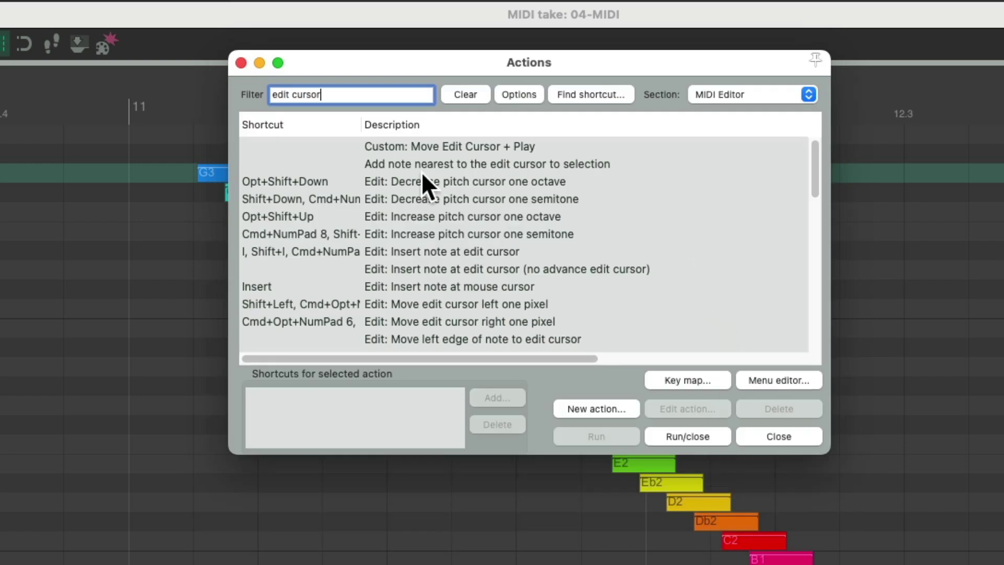
Assign shortcut C to Custom: Move Edit Cursor + Play and close the action list
{"action": "left_click", "coordinate": [435, 145]}
{"action": "left_click", "coordinate": [498, 396]}
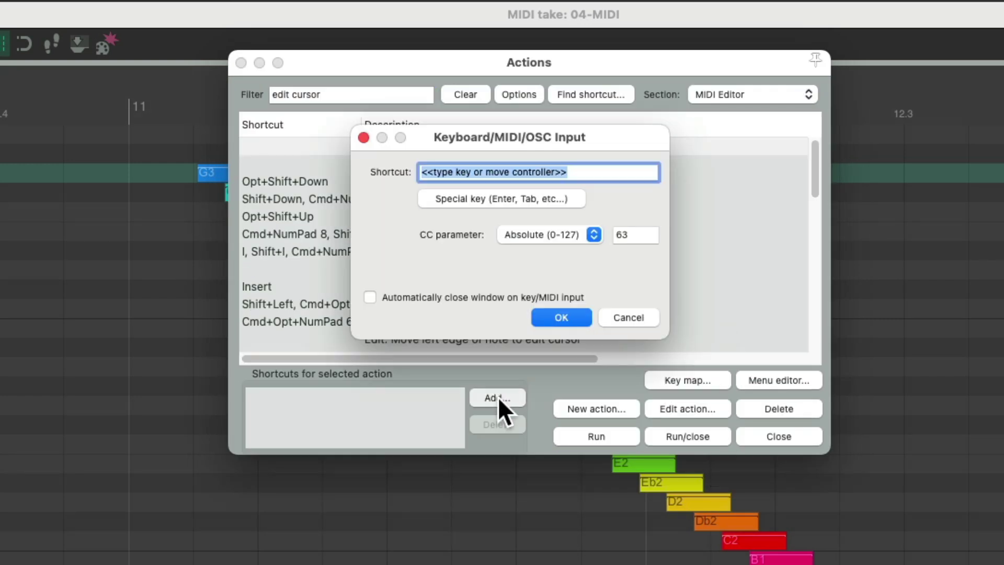
{"action": "key", "text": "c"}
{"action": "key", "text": "Return"}
{"action": "key", "text": "Escape"}
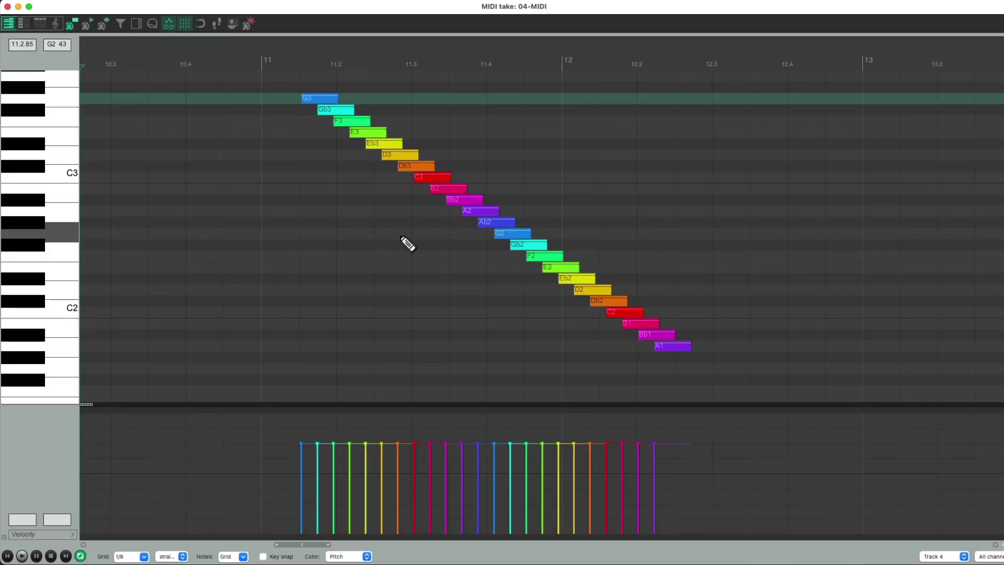
{"action": "scroll", "coordinate": [384, 409], "scroll_direction": "up", "scroll_amount": 3}
{"action": "scroll", "coordinate": [407, 243], "scroll_direction": "right", "scroll_amount": 5}
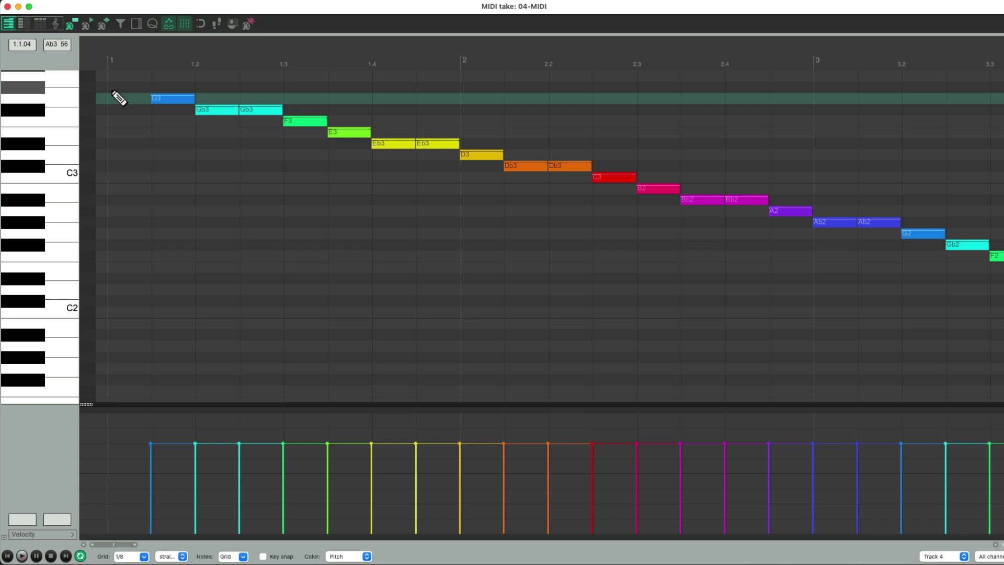
{"action": "key", "text": "space"}
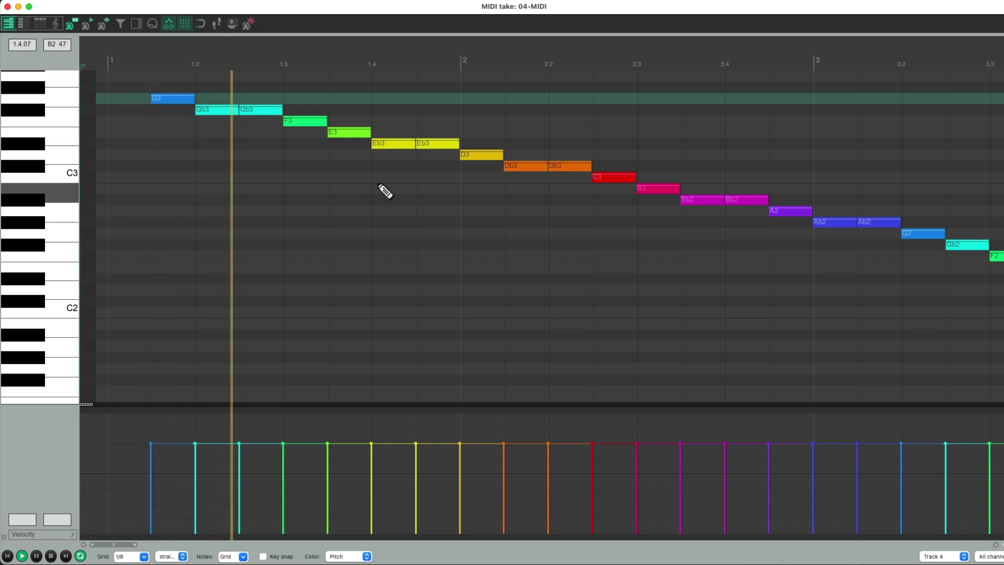
{"action": "scroll", "coordinate": [386, 191], "scroll_direction": "right", "scroll_amount": 10}
{"action": "scroll", "coordinate": [385, 191], "scroll_direction": "right", "scroll_amount": 14}
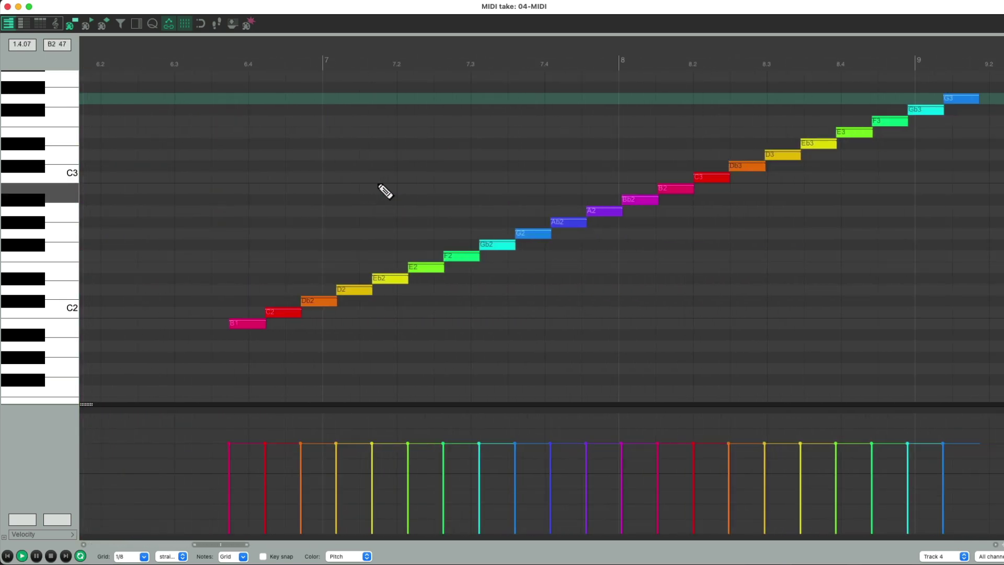
{"action": "key", "text": "space"}
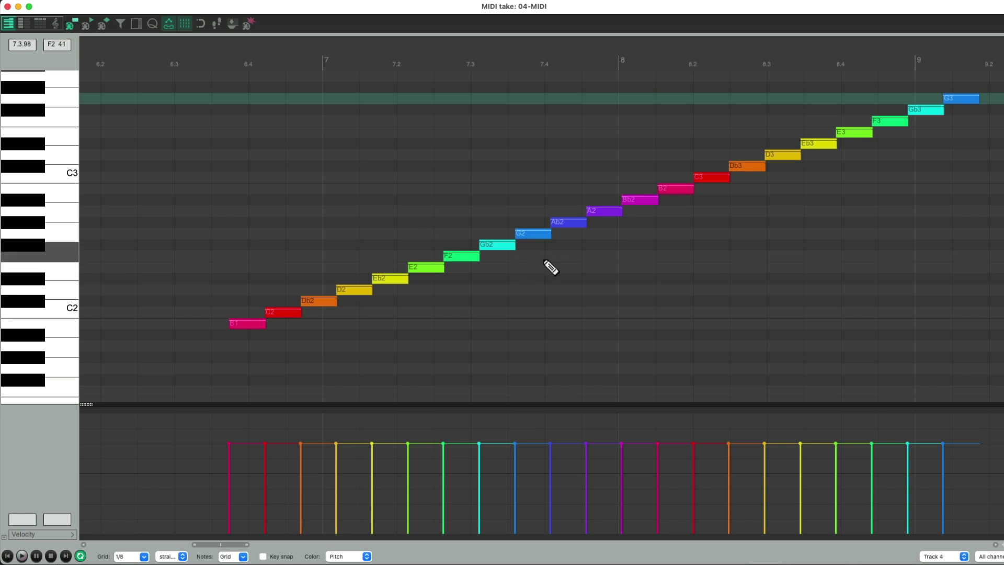
{"action": "key", "text": "space"}
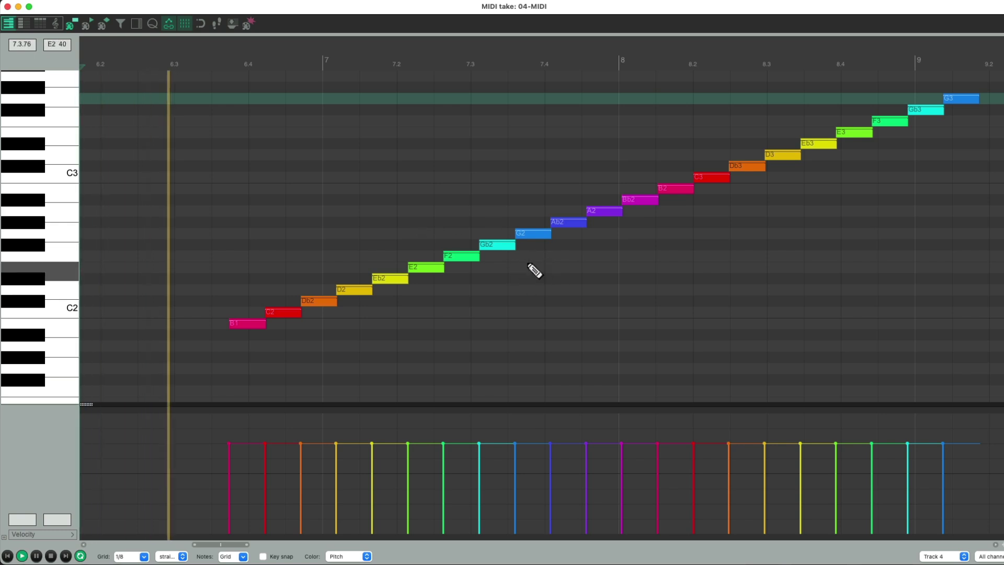
{"action": "scroll", "coordinate": [457, 267], "scroll_direction": "right", "scroll_amount": 15}
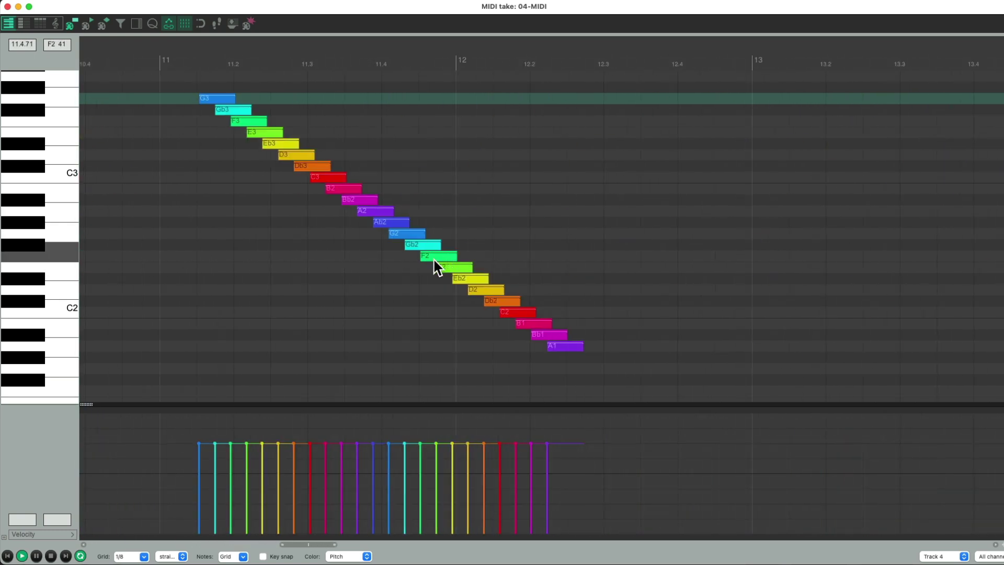
{"action": "key", "text": "space"}
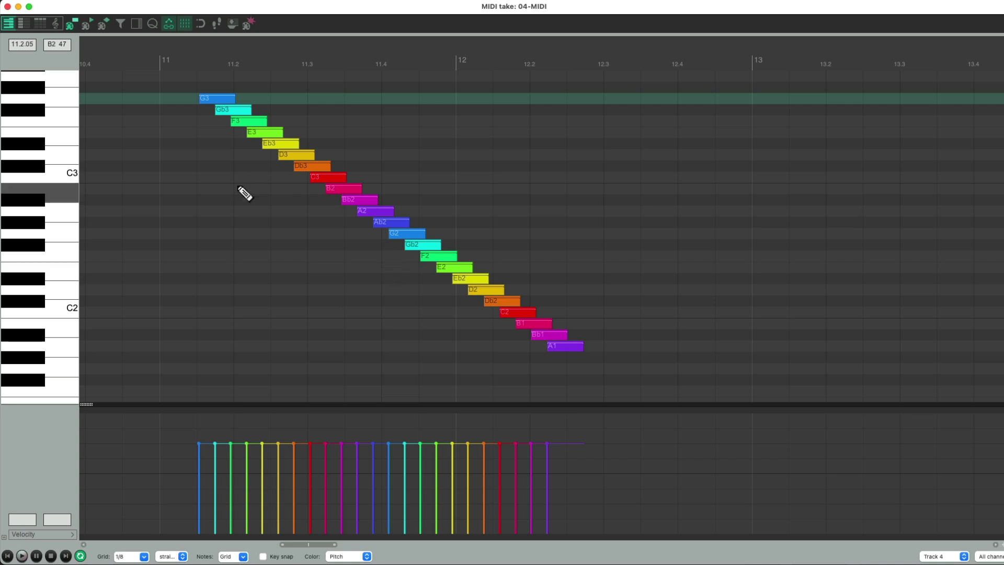
{"action": "key", "text": "space"}
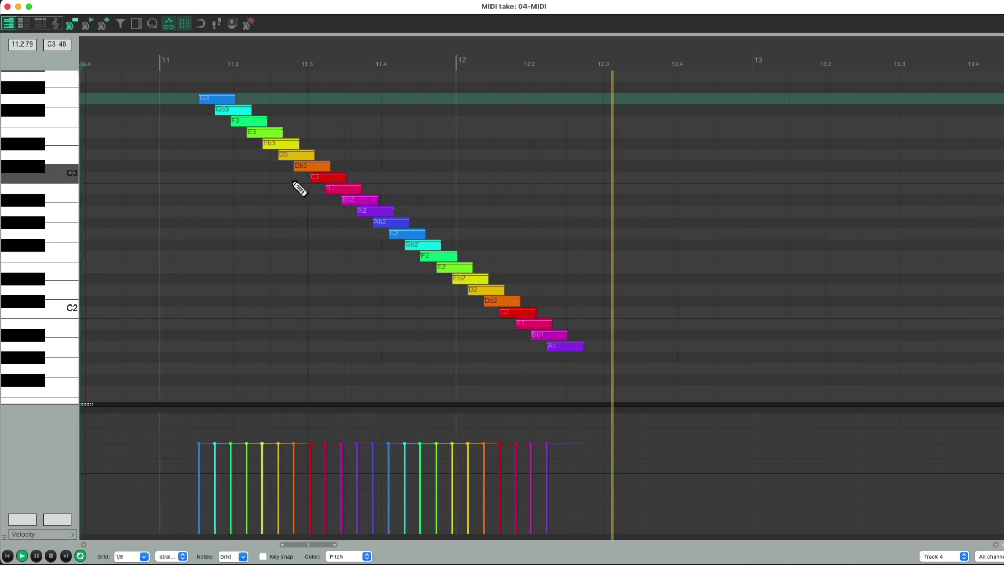
{"action": "key", "text": "space"}
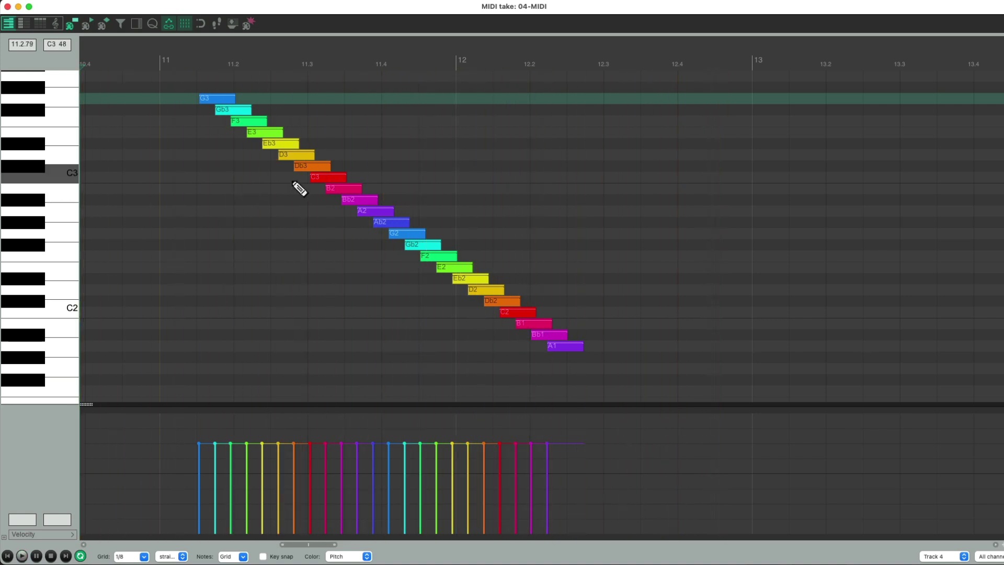